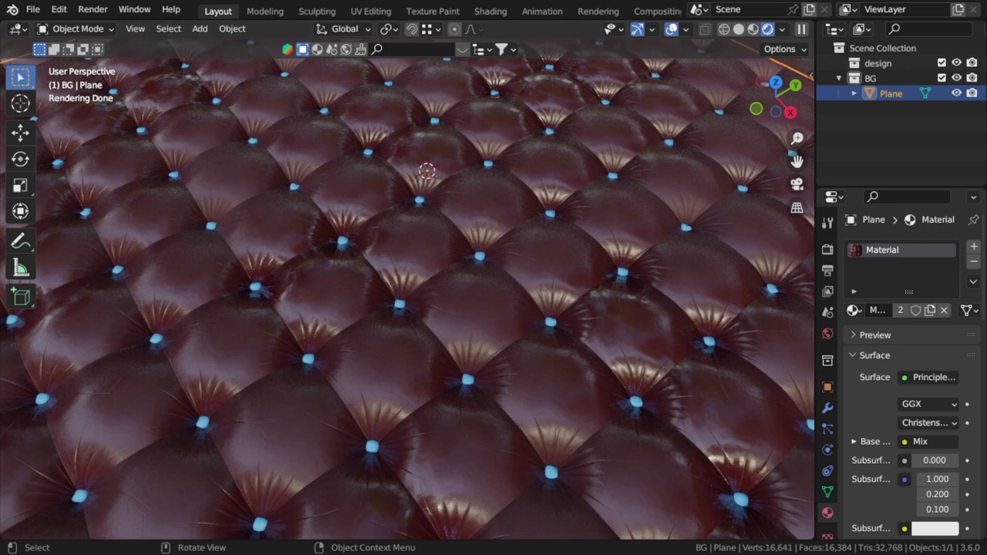
- Name a $0 price for the Procedural Couch Material, purchase it, and choose Get at checkout
scroll(589, 298, "up", 2)
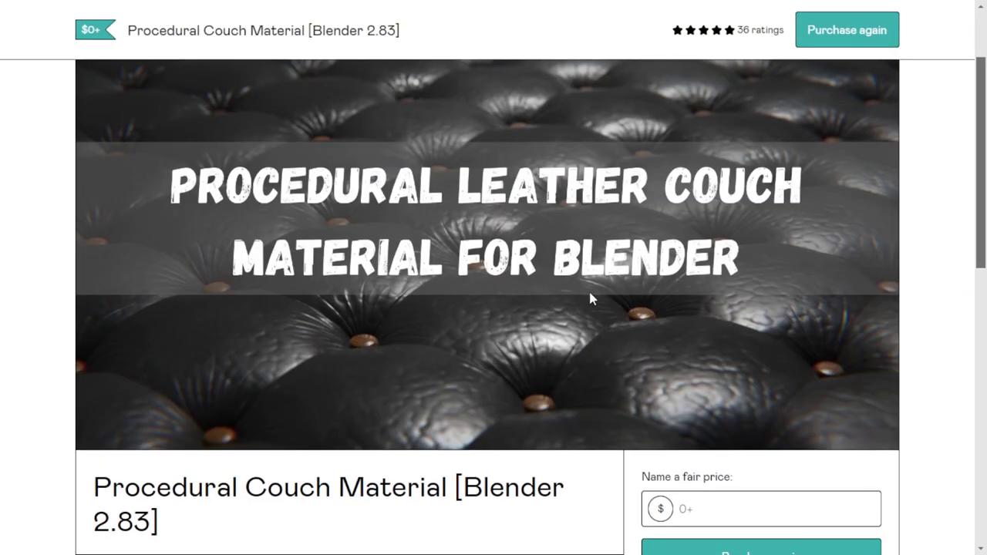
scroll(586, 297, "down", 3)
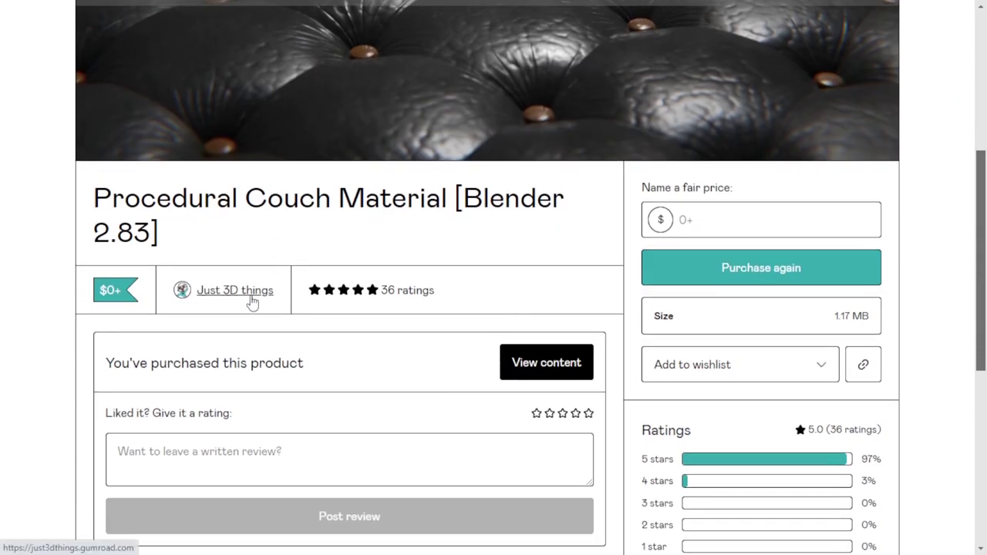
left_click(702, 219)
type("0")
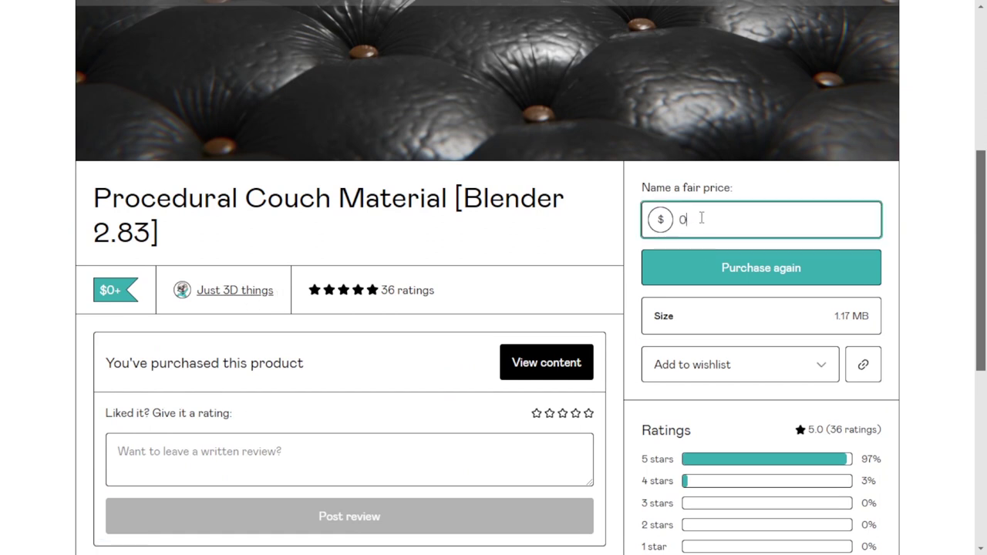
left_click(702, 256)
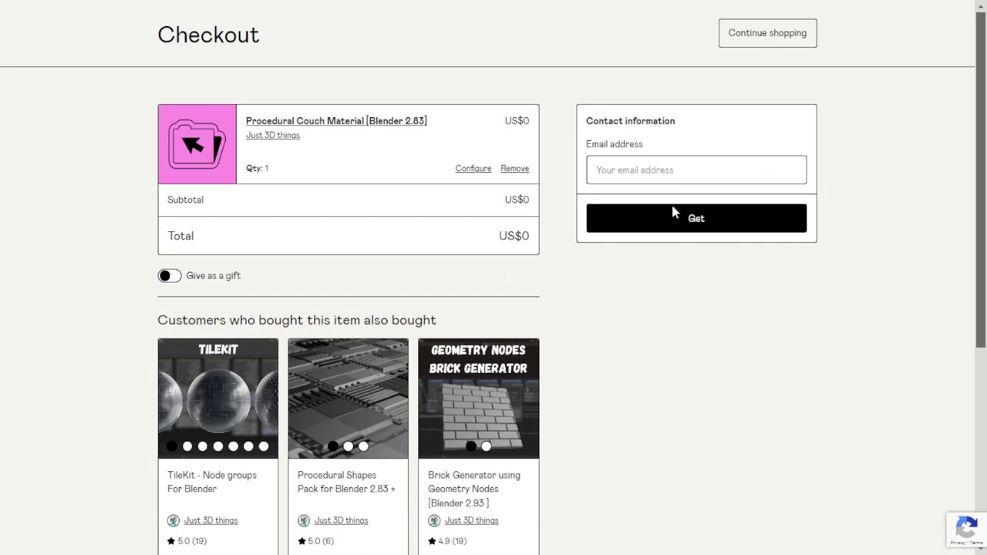
left_click(670, 222)
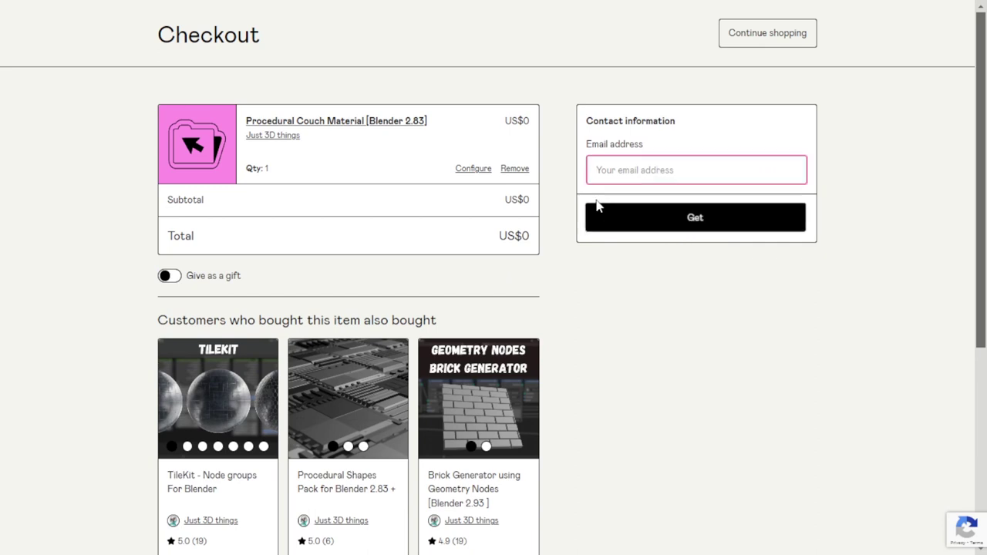
scroll(438, 401, "down", 2)
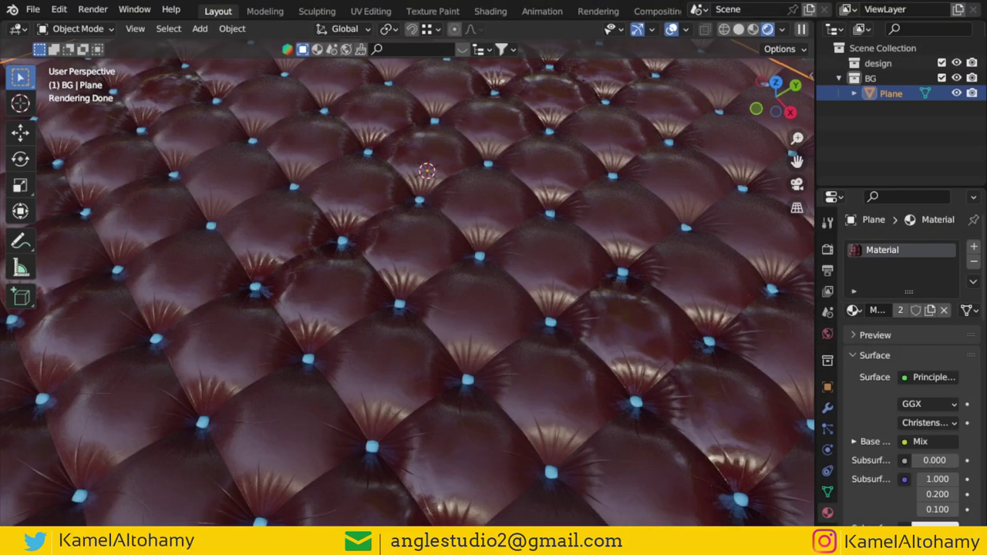
- Zoom out and drag from the viewport corner to create a second side-by-side 3D view
scroll(512, 312, "down", 3)
scroll(512, 312, "down", 3)
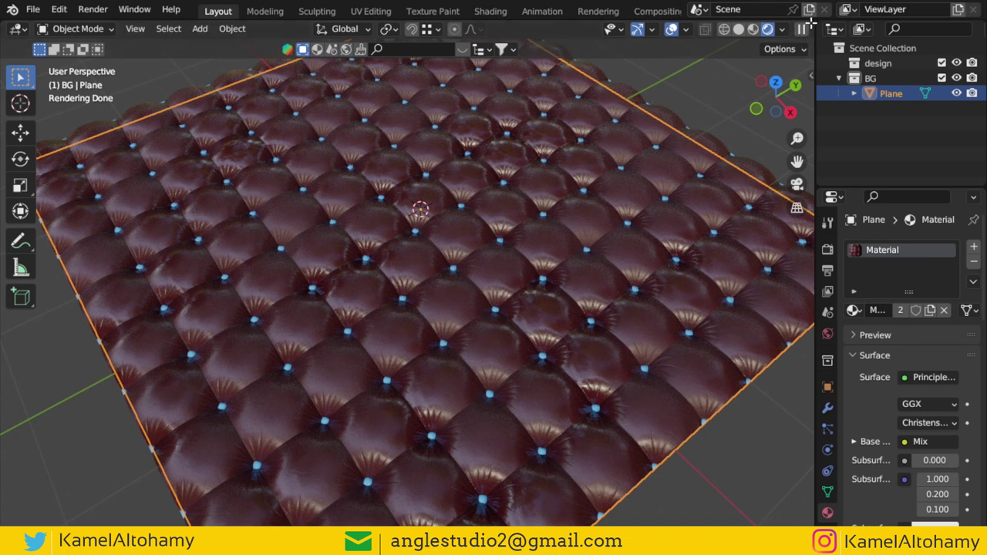
left_click_drag(808, 25, 473, 56)
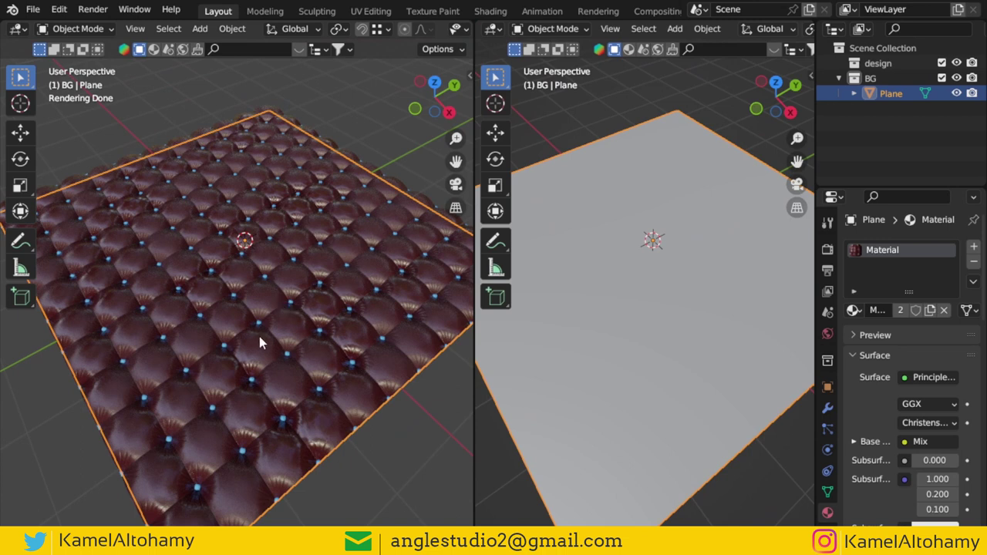
- Widen the right view slightly and switch it to rendered shading
left_click_drag(472, 293, 448, 293)
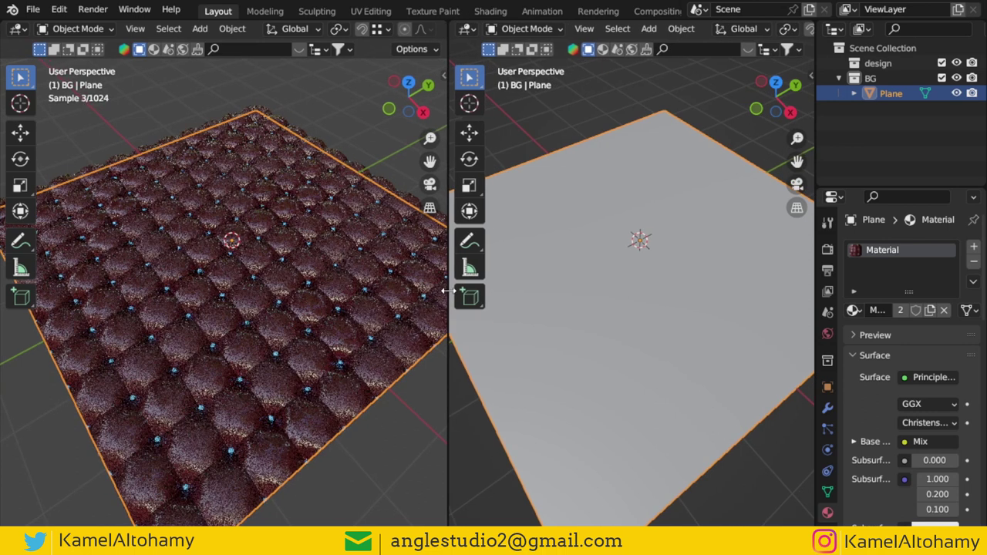
left_click(465, 29)
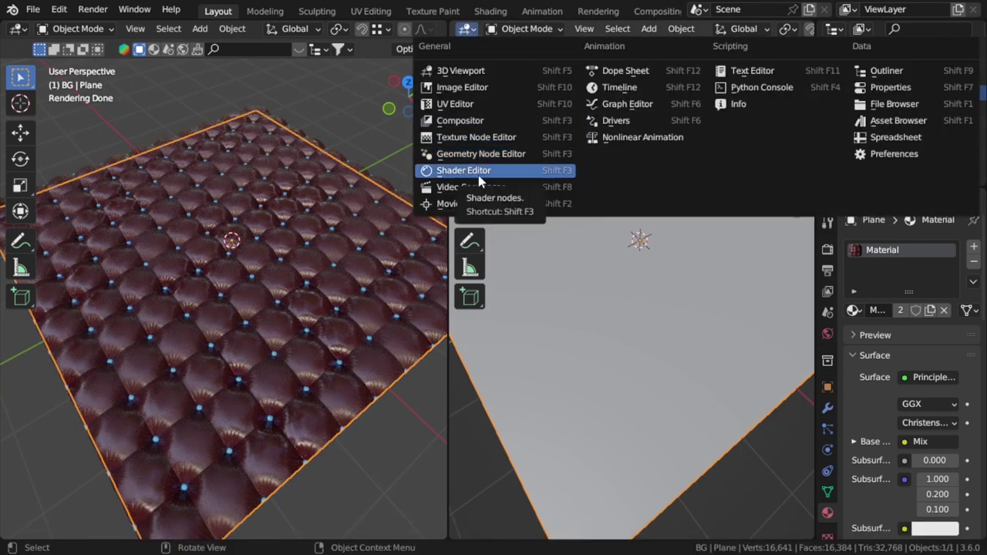
left_click(470, 70)
scroll(731, 28, "down", 2)
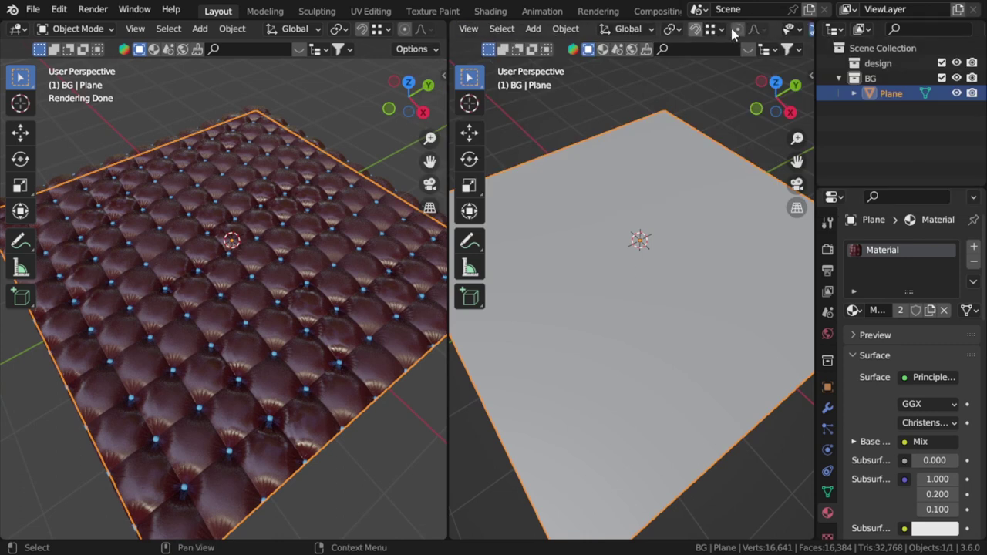
scroll(731, 28, "down", 2)
scroll(731, 27, "down", 3)
left_click(787, 28)
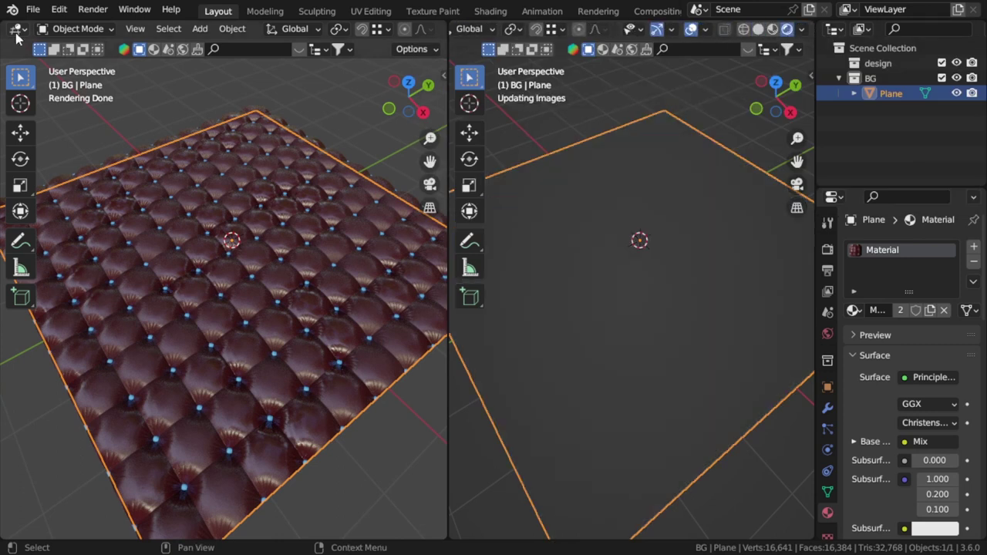
- Turn the left area into the Shader Editor, then start File > Append and cancel it
left_click(16, 29)
left_click(54, 170)
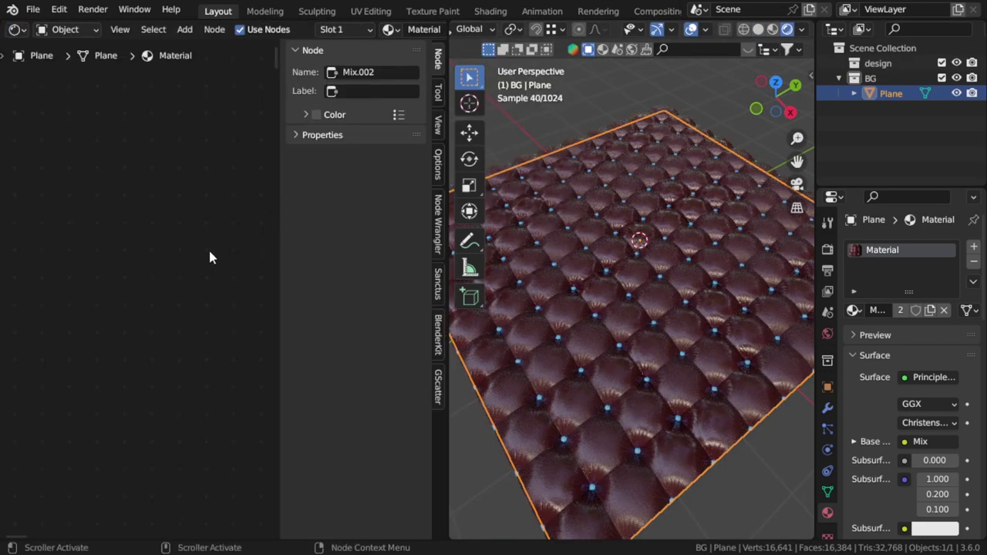
left_click(33, 11)
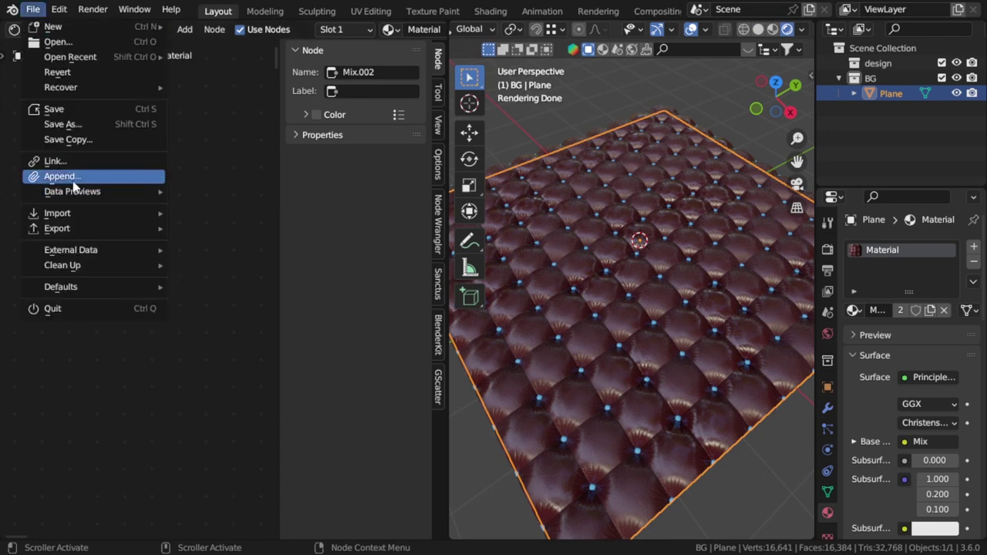
left_click(64, 176)
left_click(340, 87)
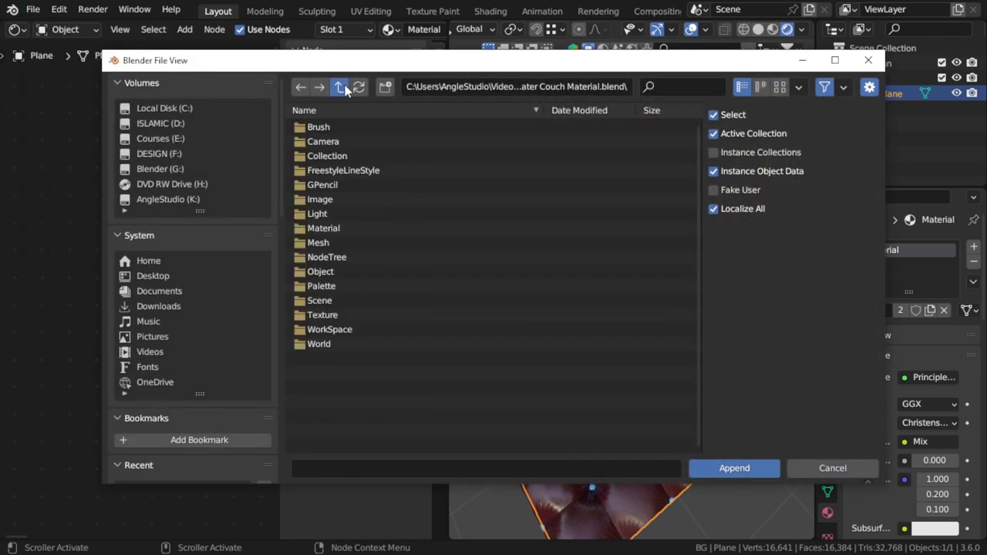
left_click(339, 87)
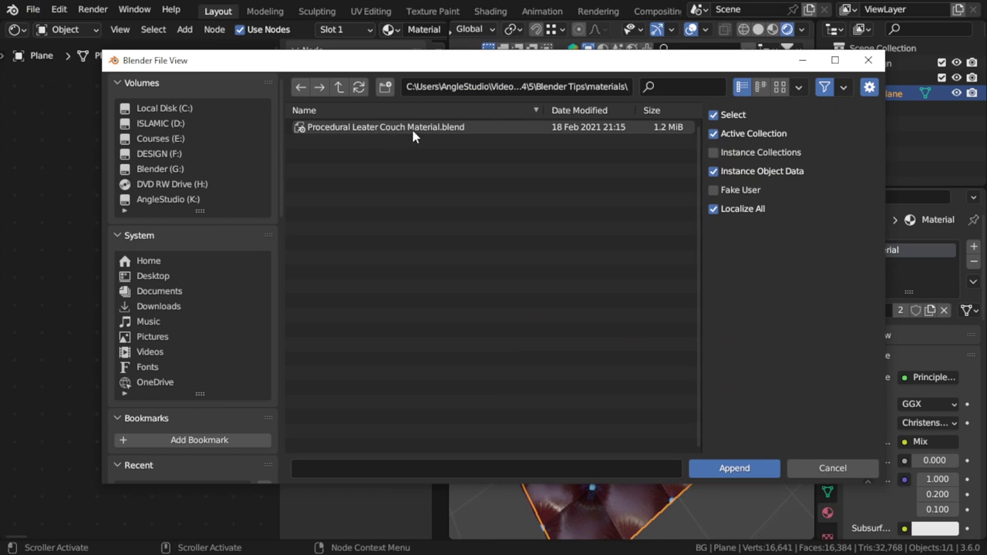
key("Escape")
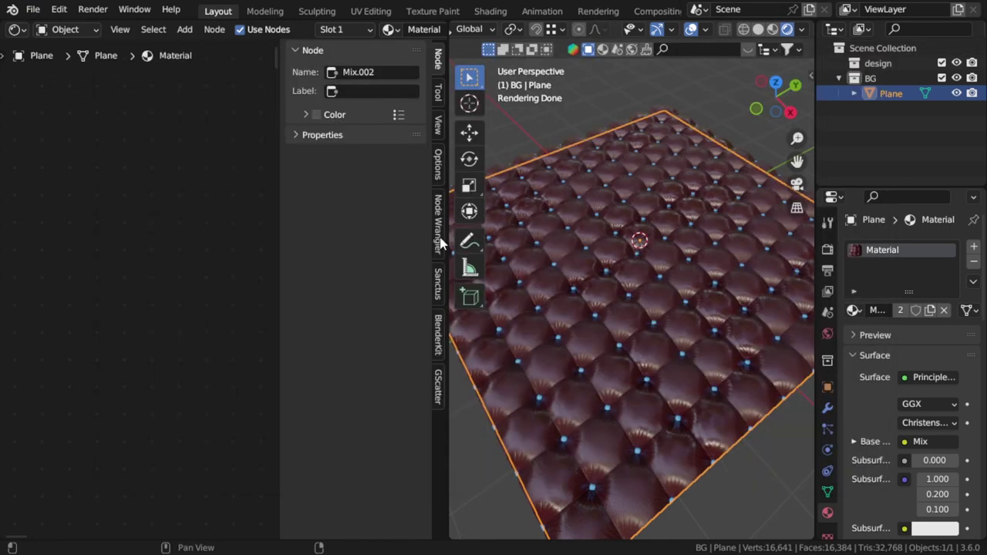
- Join the two areas back into a single full-width 3D view
right_click(445, 249)
left_click(414, 297)
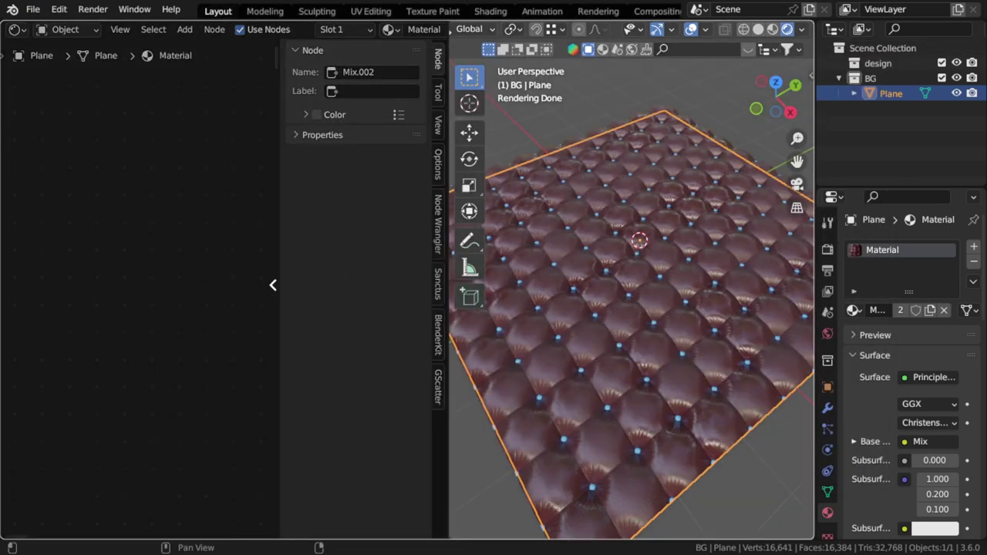
left_click(271, 282)
- Exclude BG, activate the design collection, and add a scaled-up plane
left_click(941, 78)
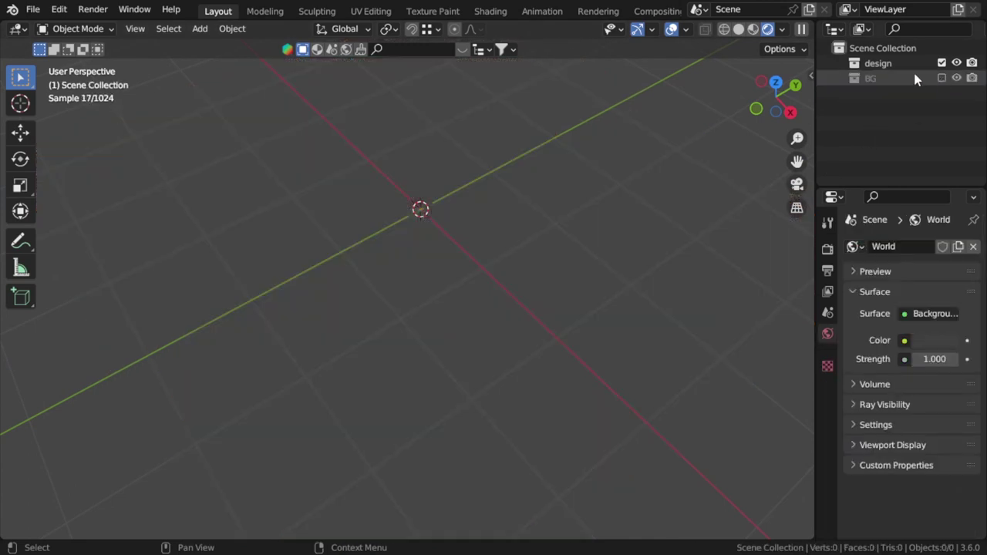
left_click(877, 63)
key("shift+a")
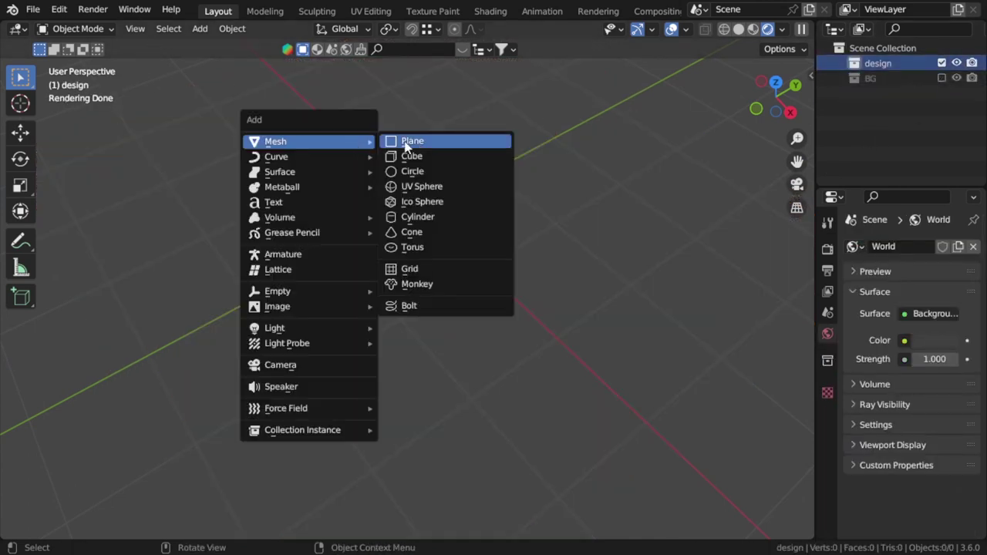
left_click(420, 144)
key("s")
left_click(501, 221)
left_click(829, 250)
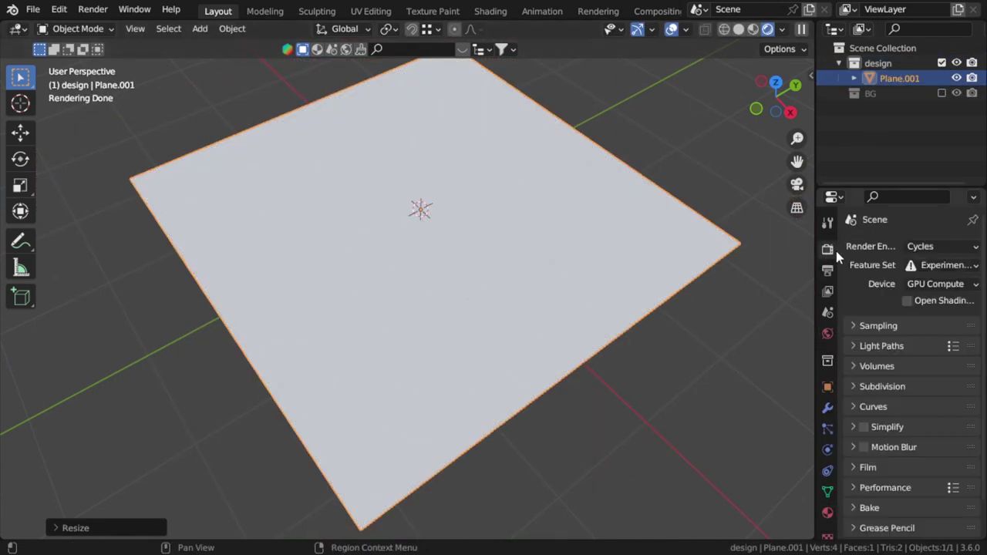
left_click_drag(816, 287, 739, 278)
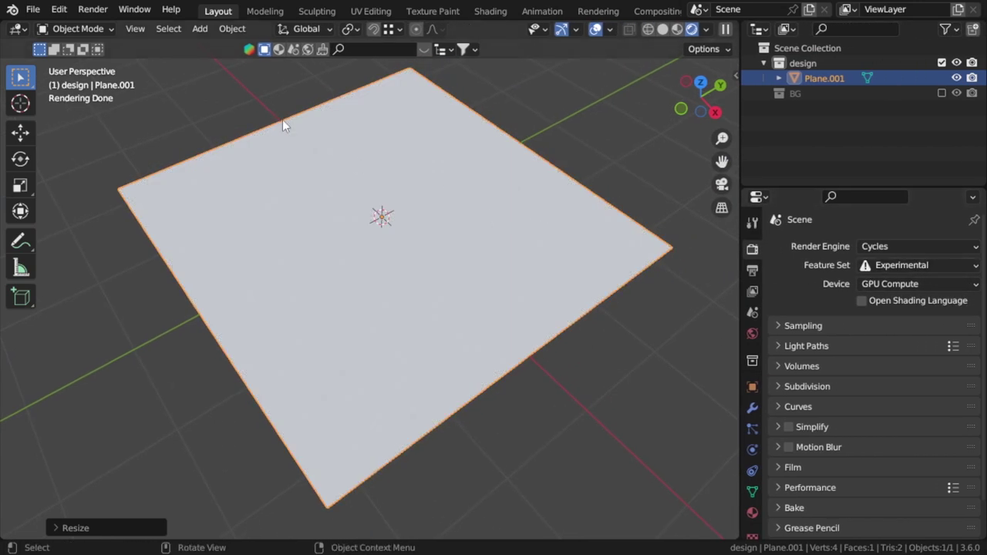
middle_click_drag(457, 155, 496, 193)
- Subdivide the plane in Edit Mode repeatedly into a 4,096-face grid
key("Tab")
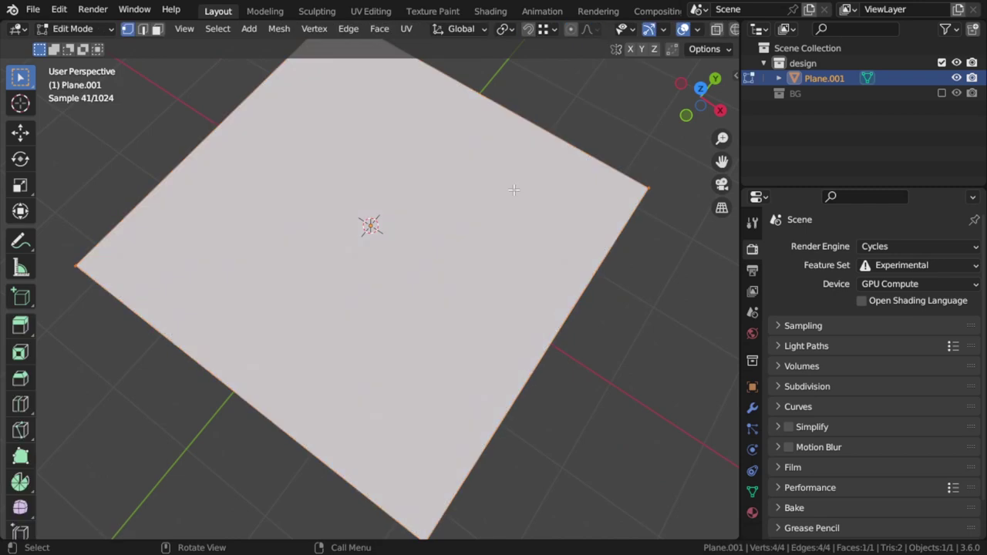
key("ctrl+e")
key("shift+r")
key("shift+r")
key("shift+r")
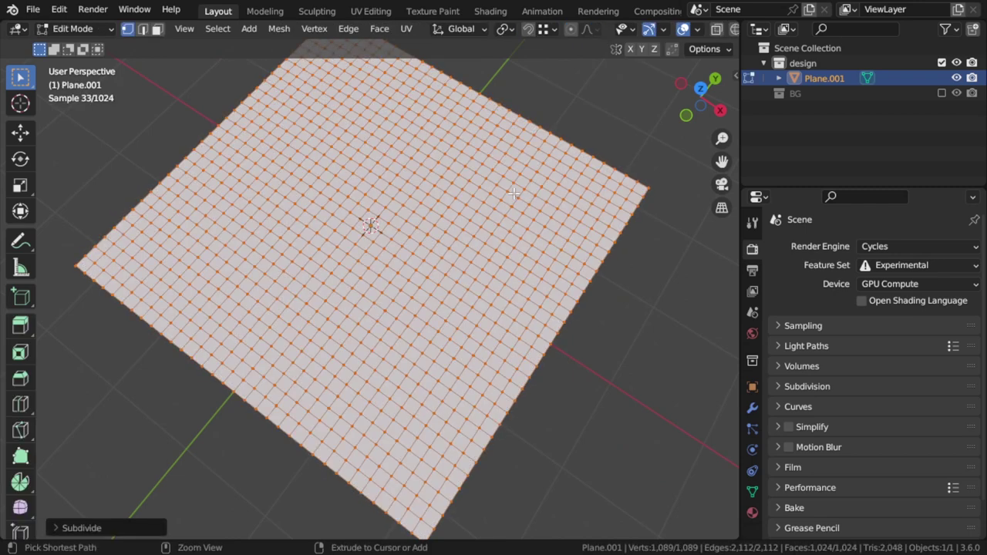
key("shift+r")
key("Tab")
mouse_move(531, 253)
middle_mouse_down()
mouse_move(496, 249)
mouse_move(475, 232)
middle_mouse_up()
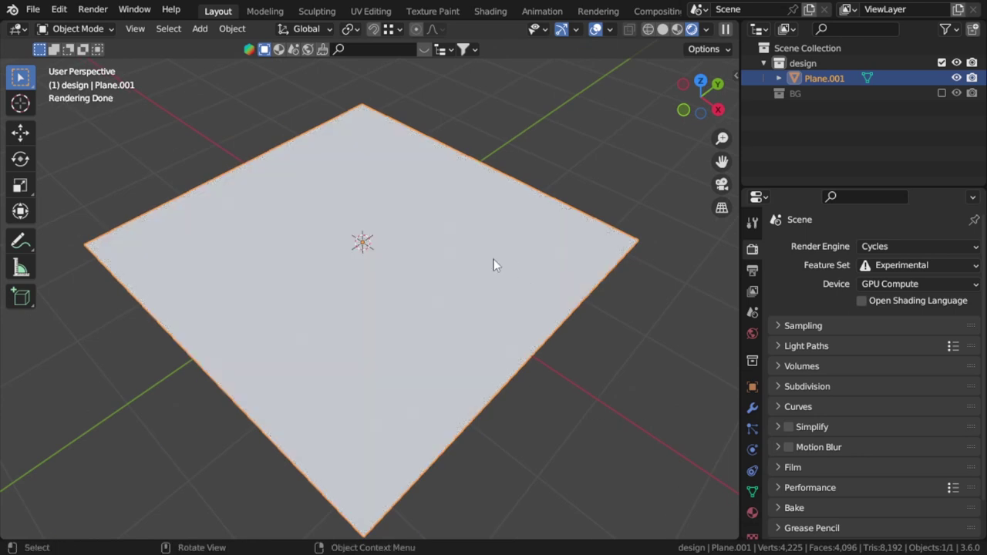
key("Tab")
key("Tab")
- Append 'Material' from Procedural Leater Couch Material.blend's Material folder into the file
left_click(32, 9)
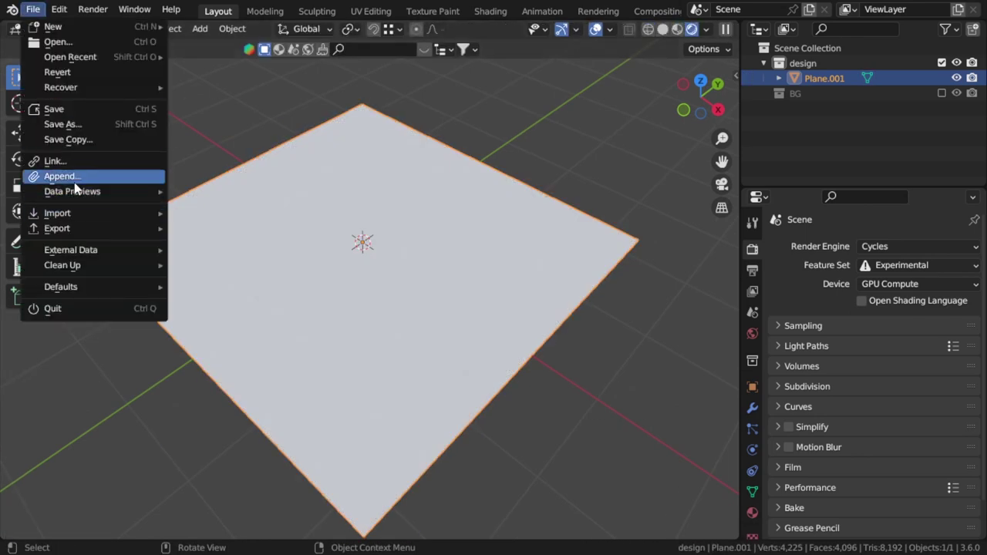
left_click(62, 176)
left_click(339, 87)
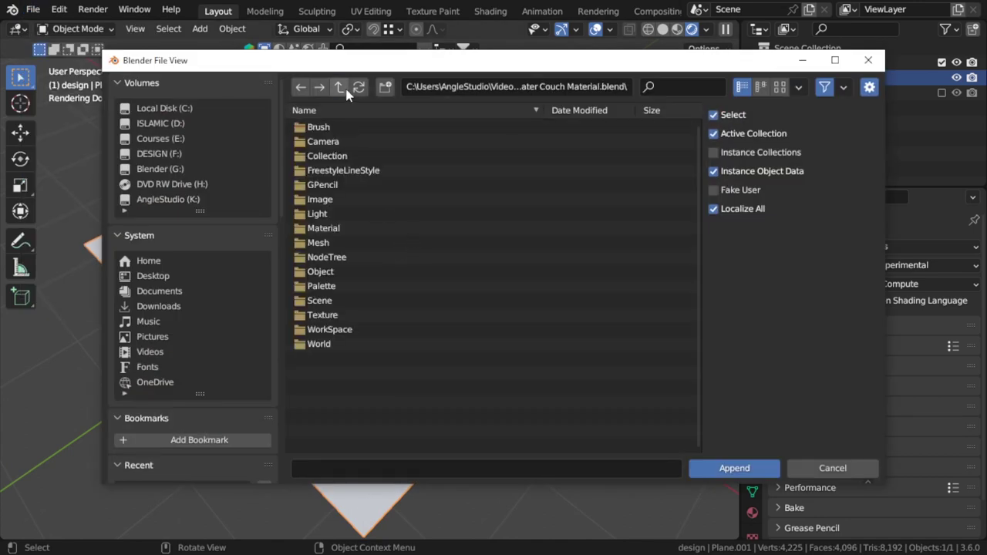
left_click(339, 88)
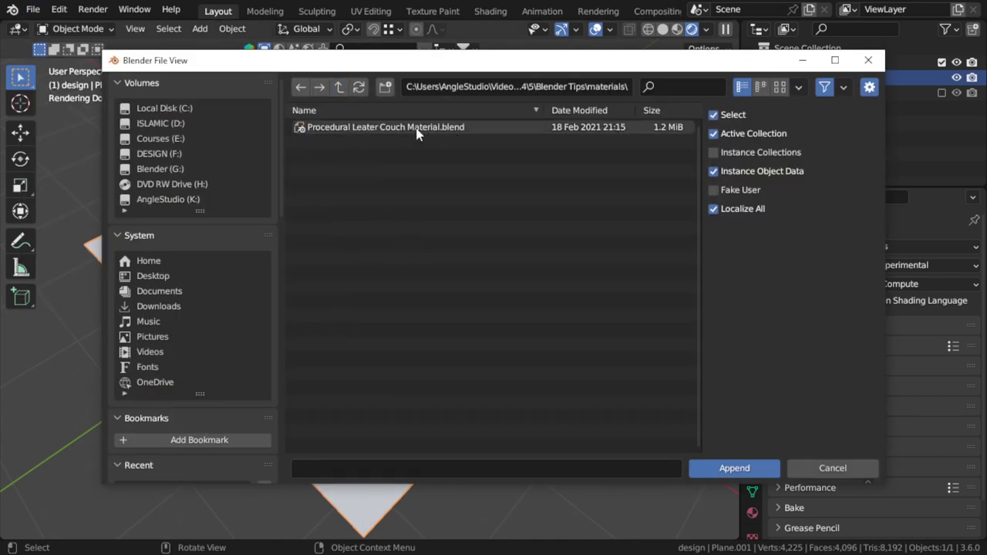
double_click(416, 128)
double_click(412, 128)
left_click(339, 87)
left_click(340, 87)
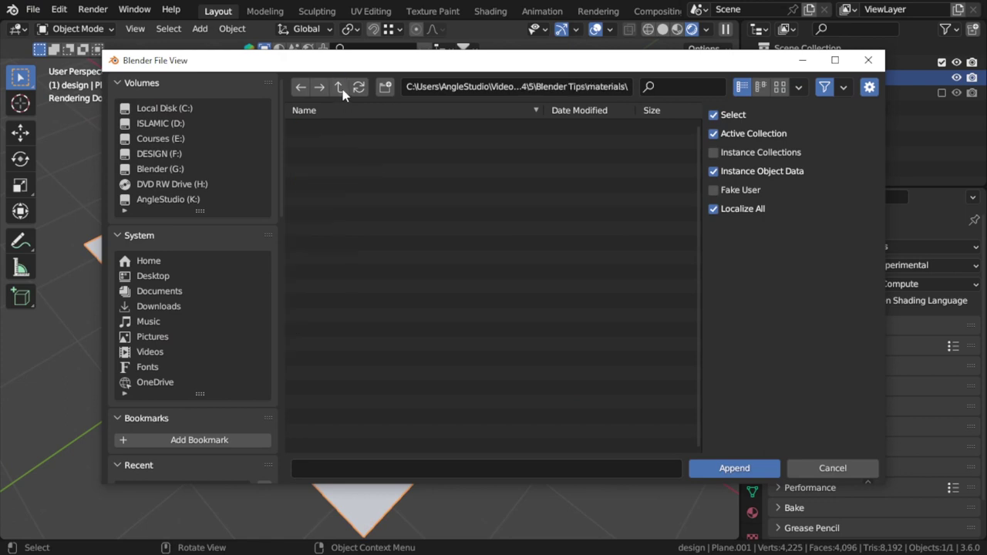
double_click(350, 128)
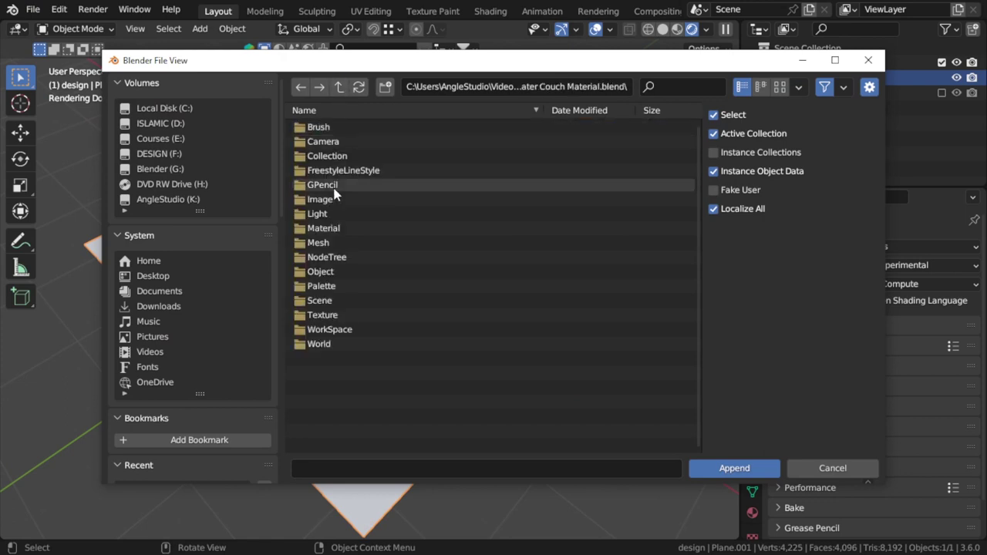
double_click(330, 228)
left_click(321, 143)
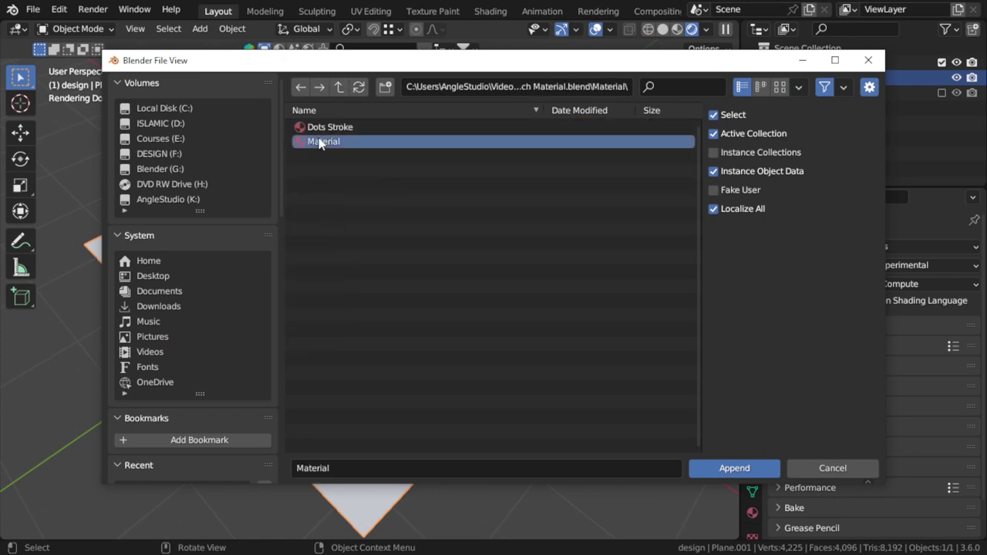
left_click(725, 463)
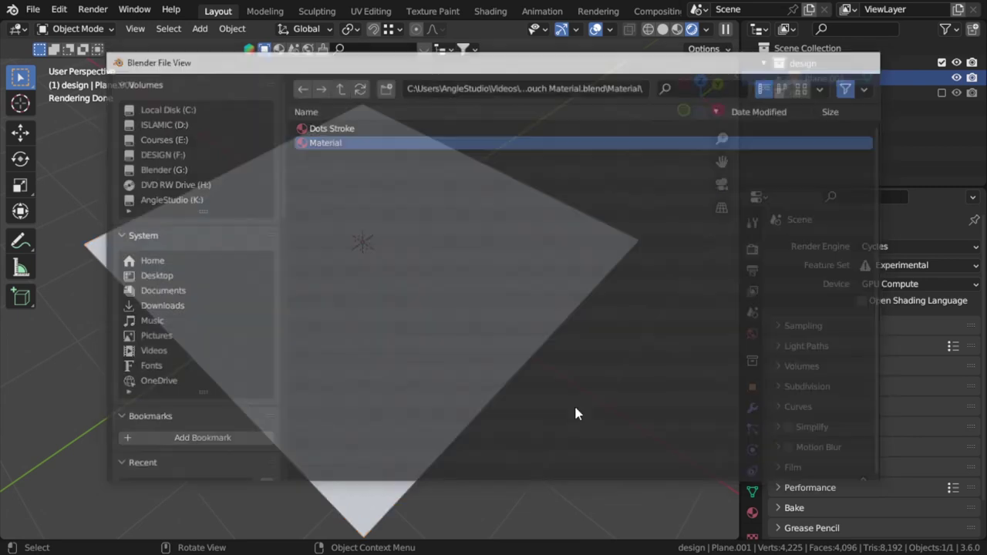
left_click(752, 512)
- Assign the tufted leather Material.001 to the plane
left_click(777, 309)
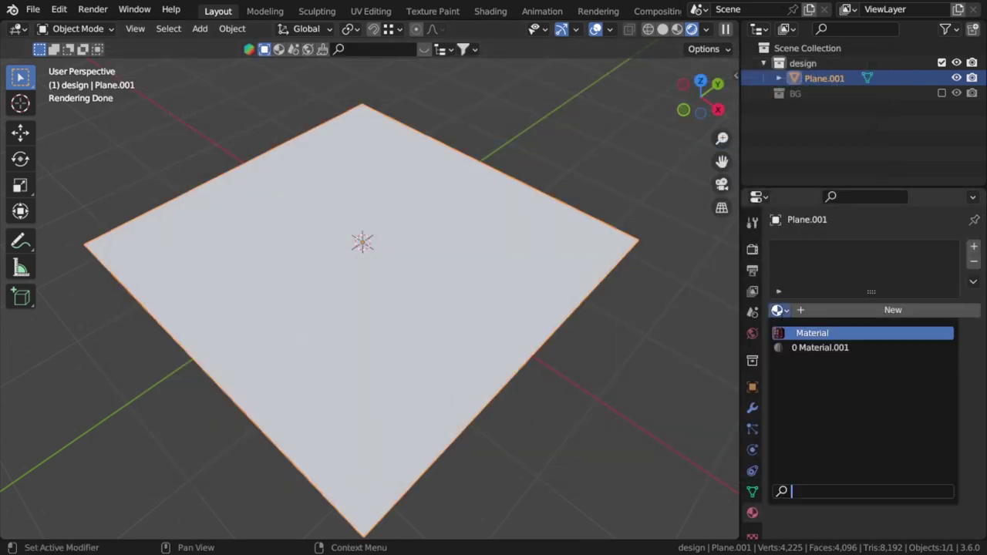
left_click(820, 347)
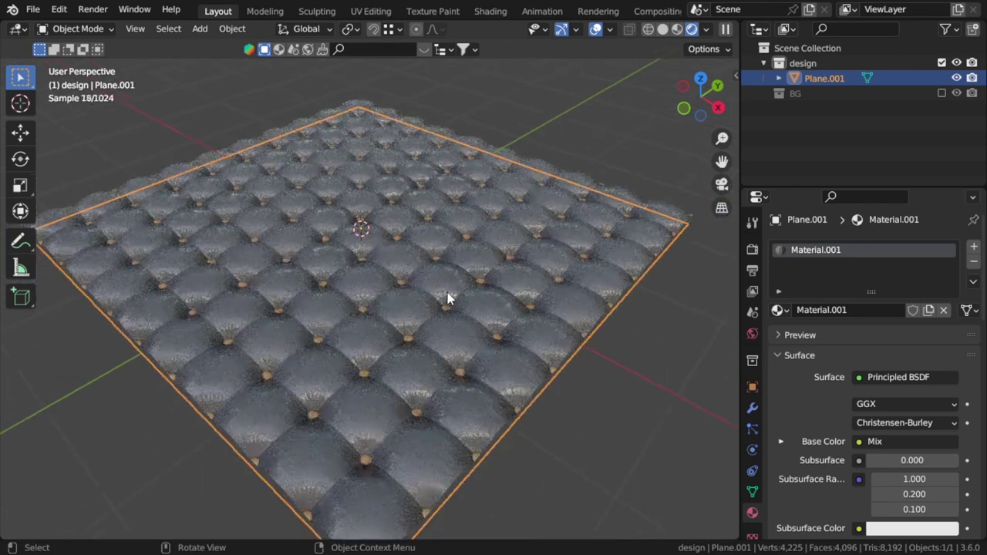
mouse_move(447, 292)
middle_mouse_down()
mouse_move(470, 304)
mouse_move(432, 286)
mouse_move(485, 289)
middle_mouse_up()
- Subdivide the whole plane mesh once more to 16,384 faces
key("Tab")
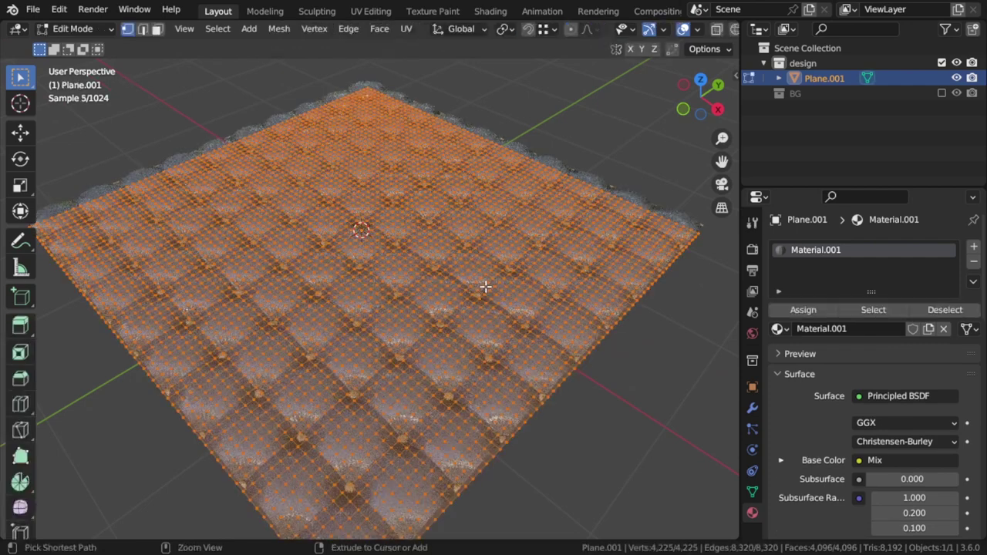
right_click(484, 286)
left_click(484, 286)
key("Tab")
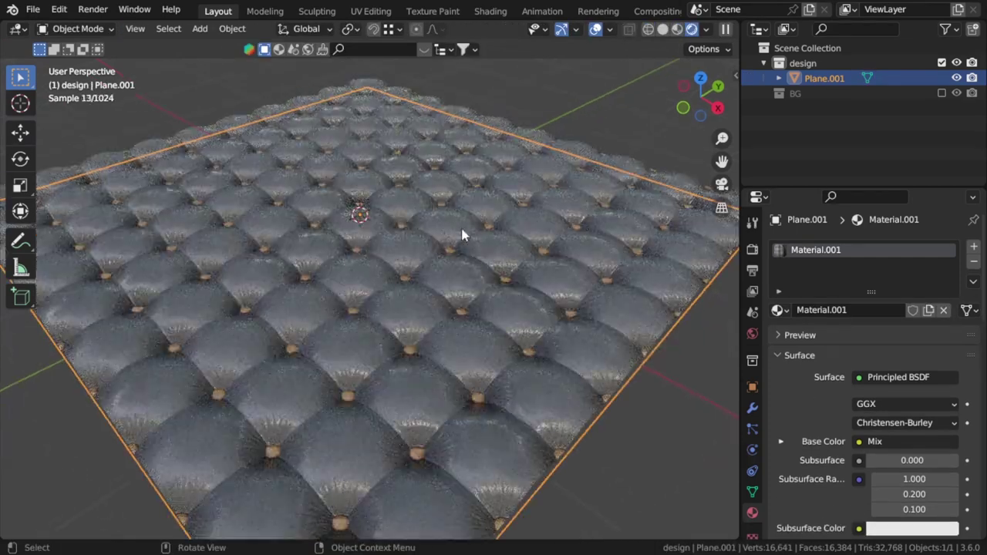
- Shade the plane smooth and split the viewport into two side-by-side views
scroll(460, 232, "up", 5)
right_click(458, 231)
left_click(458, 231)
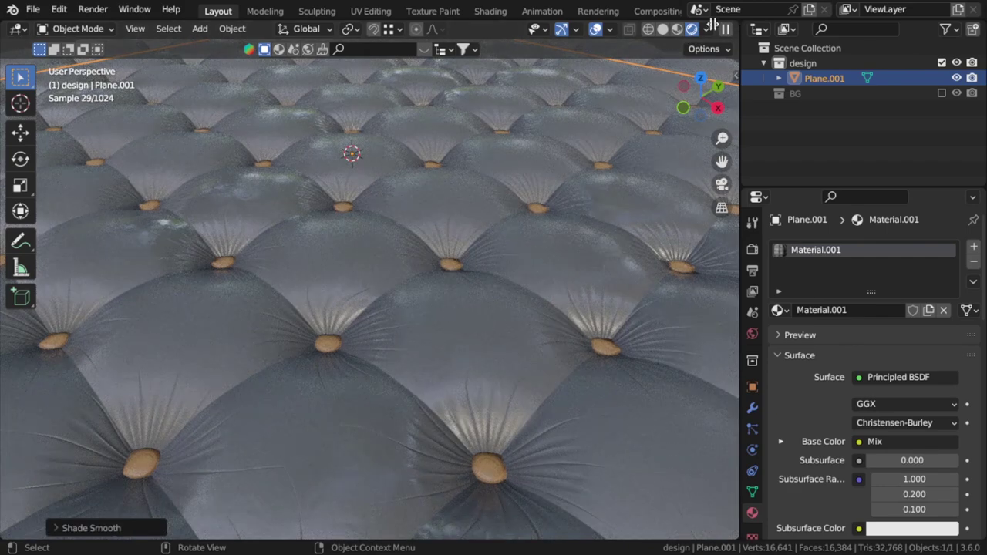
left_click_drag(739, 23, 315, 43)
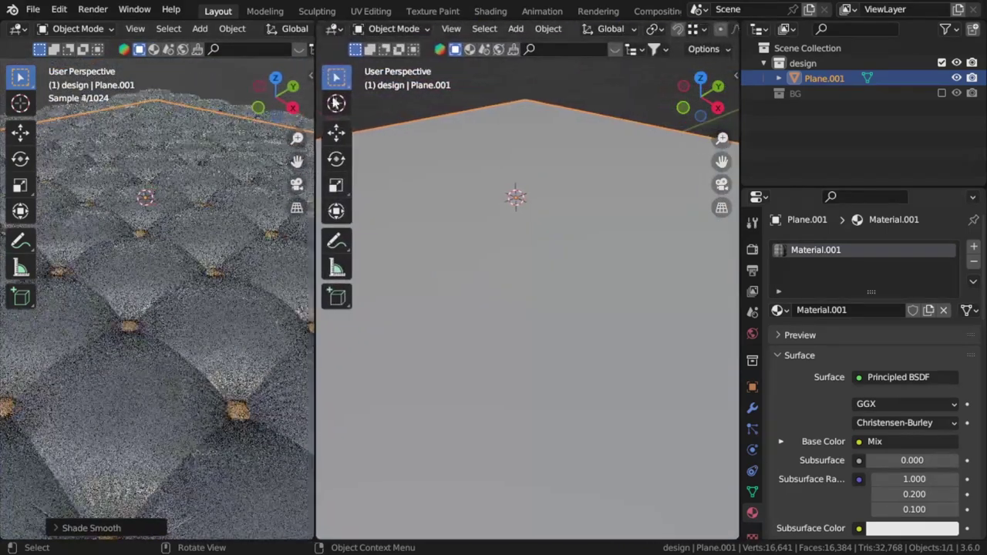
- Make the right area a Shader Editor, frame the node tree, and reposition the Mix node
left_click(332, 28)
left_click(373, 170)
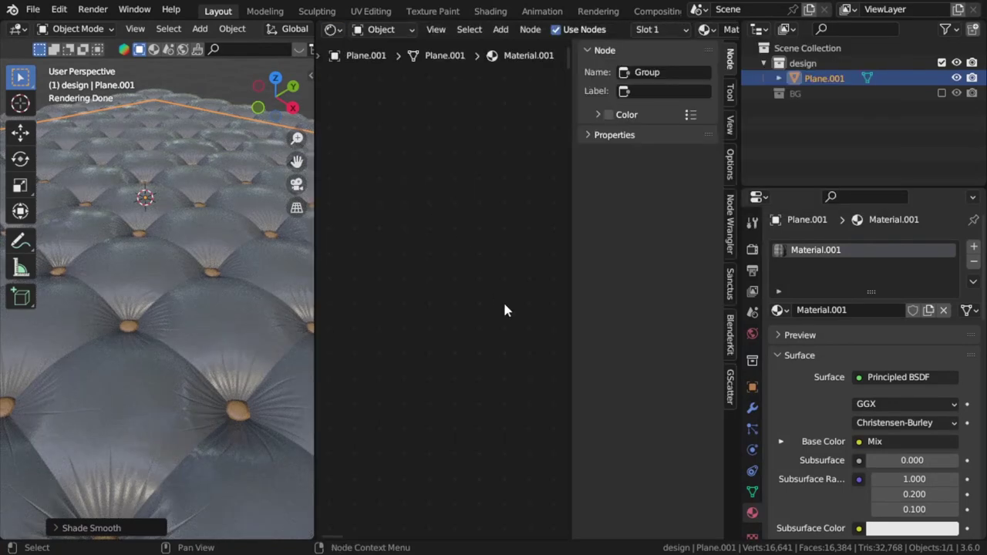
key("Home")
scroll(505, 309, "up", 4)
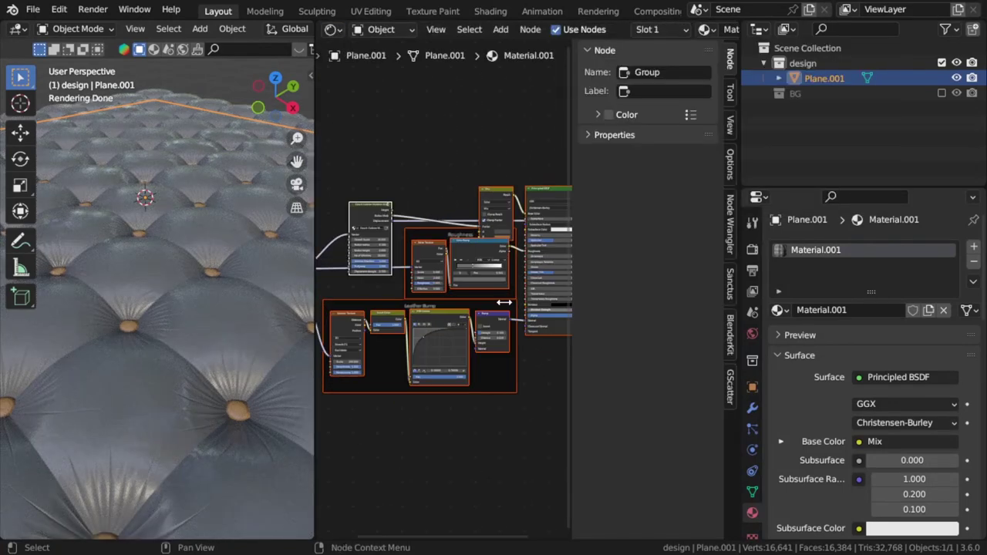
scroll(424, 215, "up", 3)
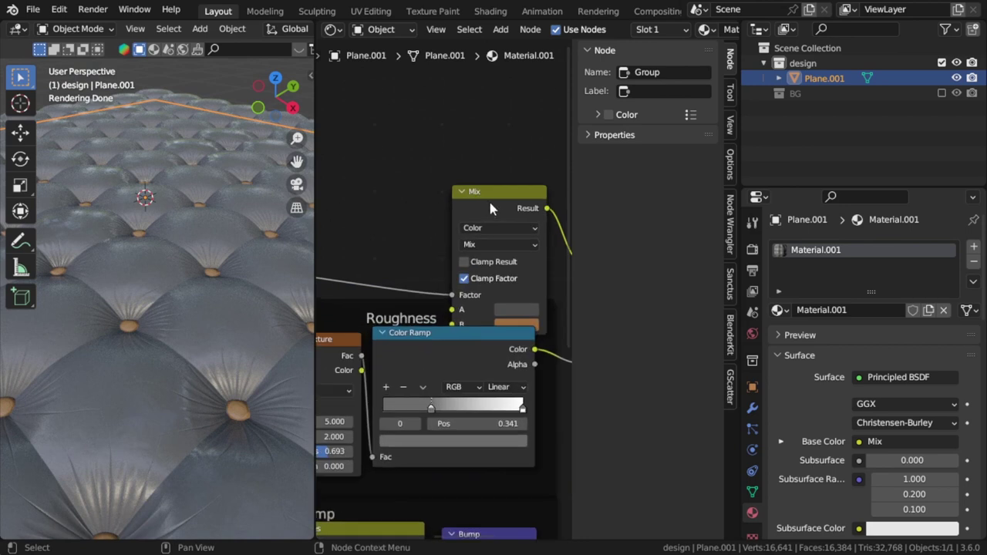
left_click_drag(488, 198, 423, 133)
- Try Mix colours: colour A to dark red, colour B to bright yellow
left_click(450, 251)
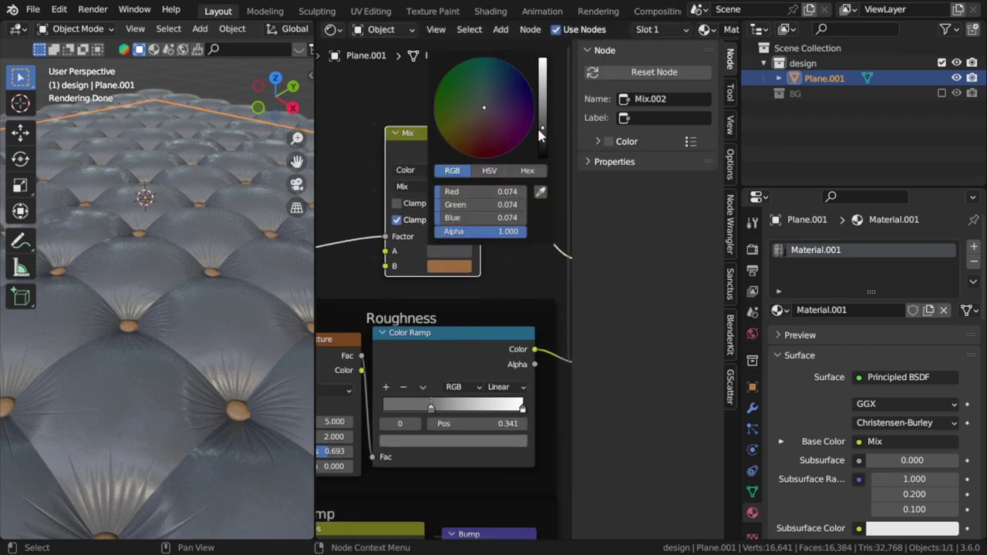
left_click_drag(545, 136, 543, 84)
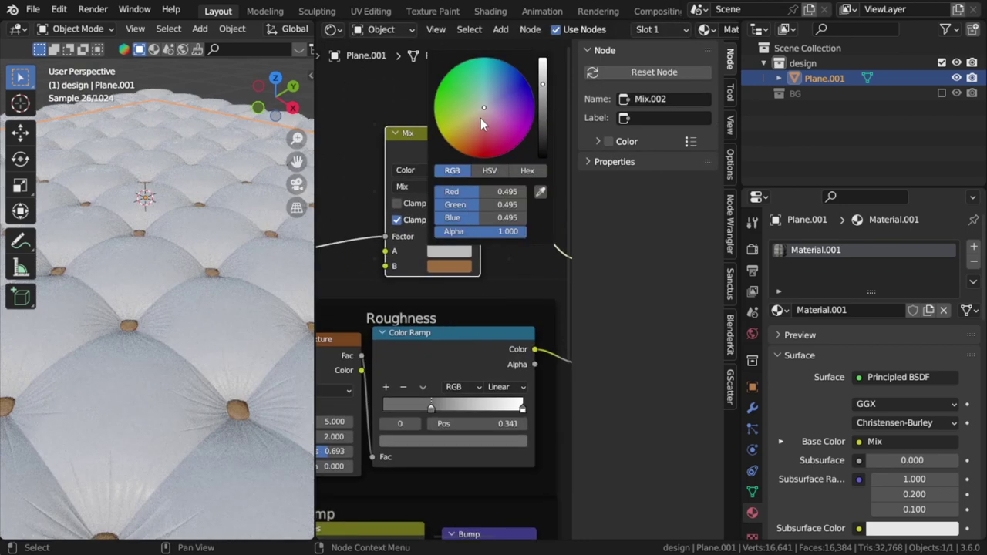
mouse_move(485, 110)
left_mouse_down()
mouse_move(463, 152)
mouse_move(483, 158)
left_mouse_up()
left_click_drag(542, 83, 542, 99)
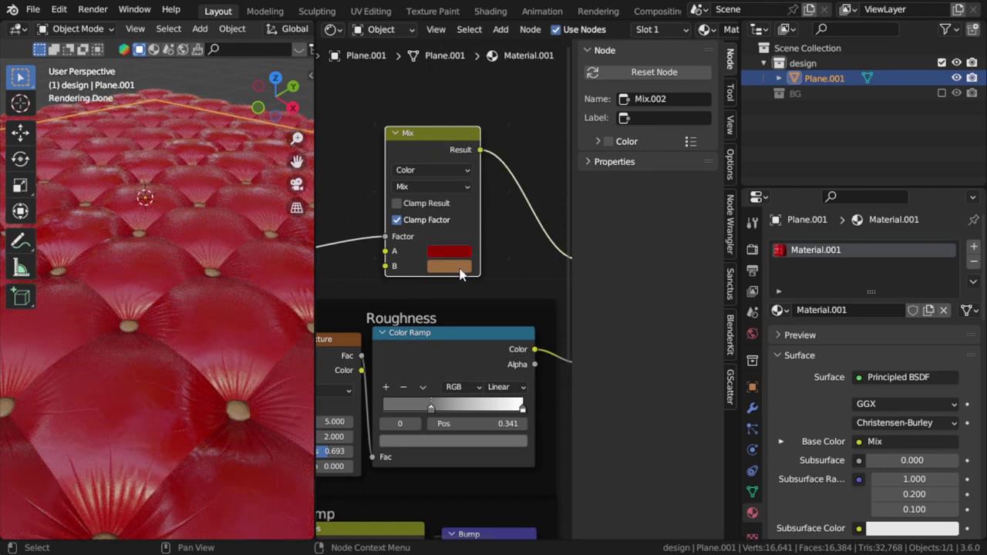
left_click(458, 268)
left_click_drag(469, 148, 479, 122)
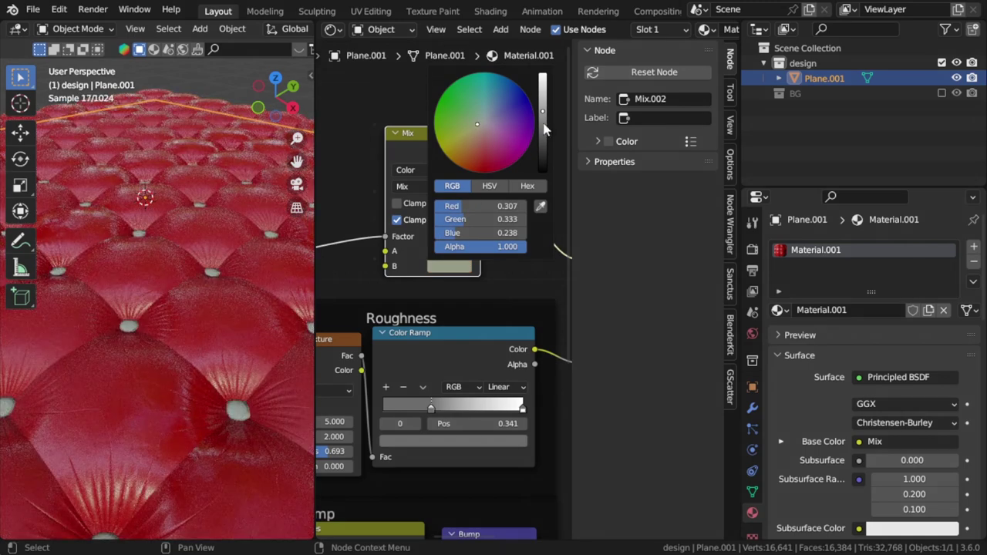
mouse_move(494, 206)
left_mouse_down()
mouse_move(540, 206)
mouse_move(543, 233)
left_mouse_up()
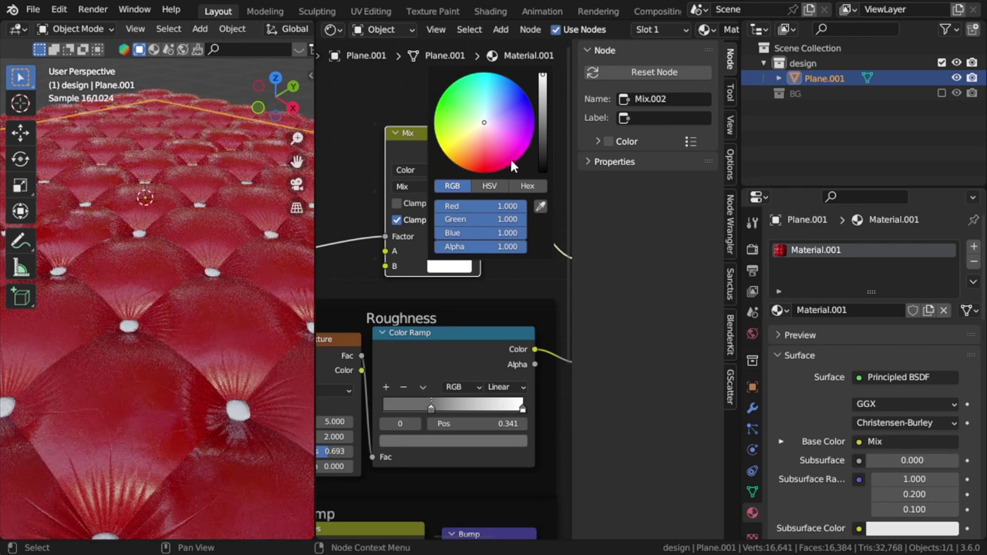
- Set Mix colour A to a dark purple and inspect the purple tufts
left_click(443, 252)
left_click_drag(483, 154, 525, 108)
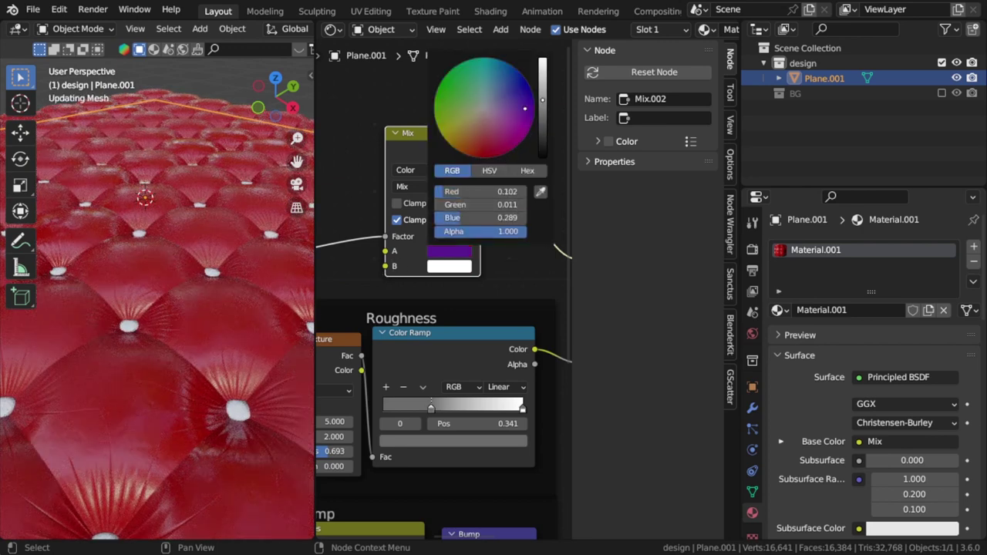
left_click(543, 121)
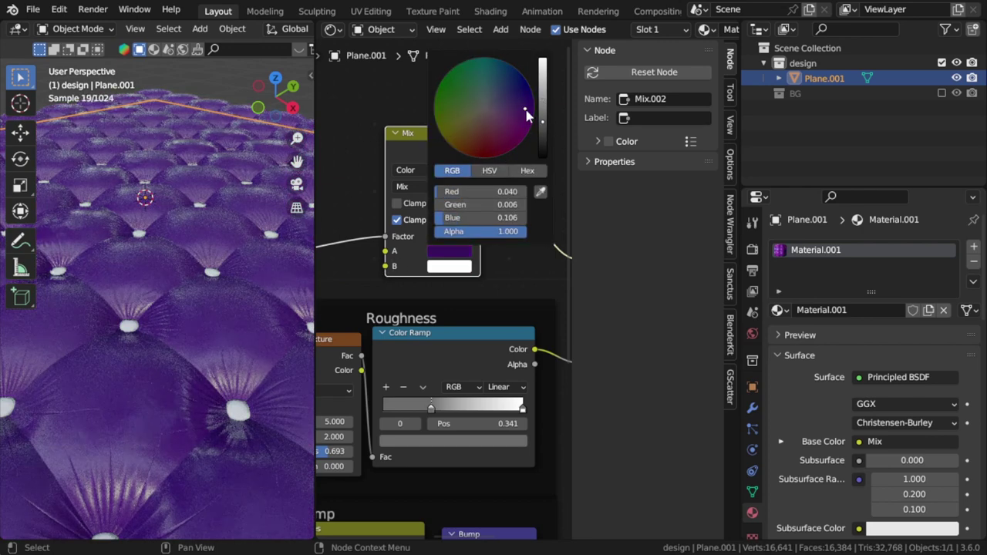
left_click(529, 99)
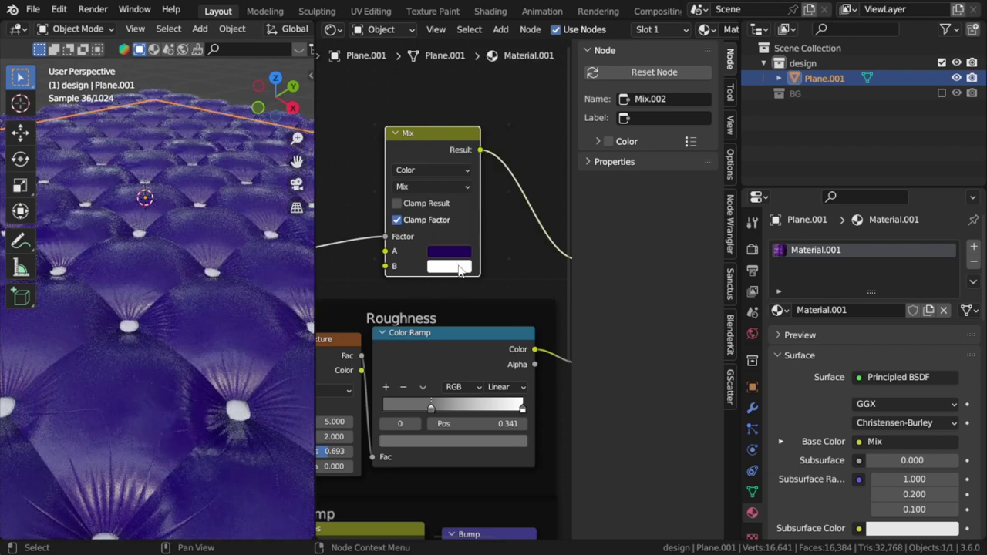
scroll(252, 291, "down", 4)
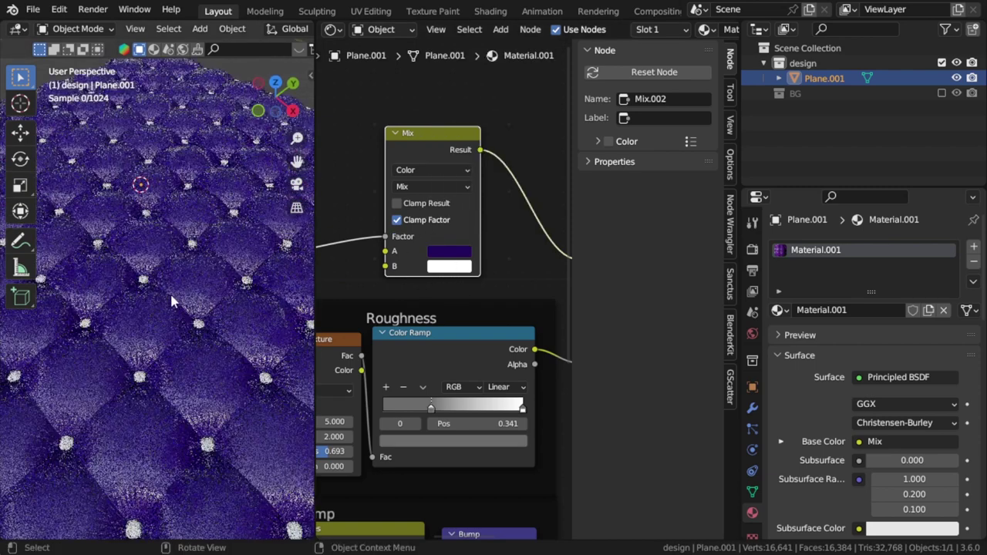
scroll(202, 271, "up", 5)
scroll(147, 259, "up", 3)
middle_click_drag(172, 300, 209, 350)
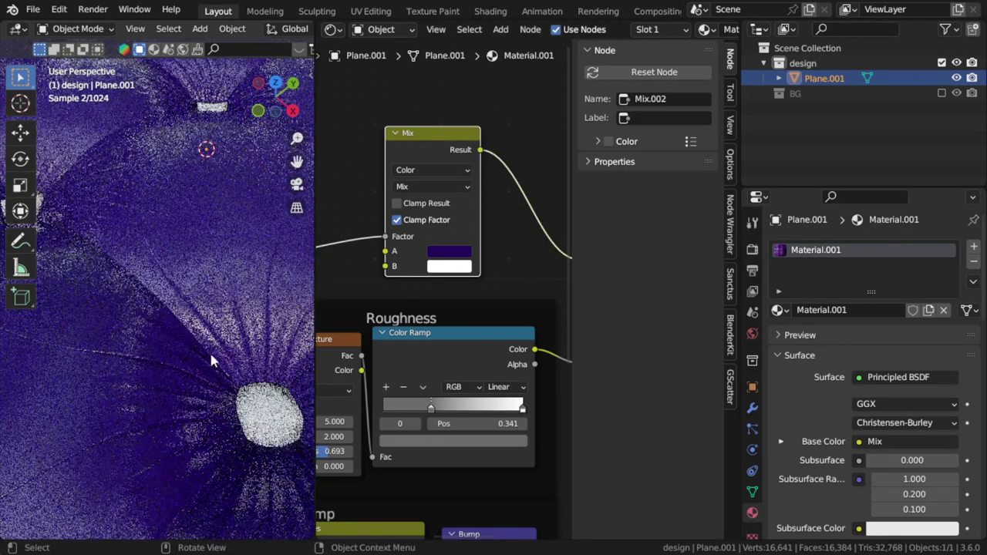
scroll(366, 256, "down", 3)
middle_click_drag(366, 256, 481, 275)
- Set the couch cushion's Overall Scale to 14 and Button radius to 0.16
scroll(411, 273, "up", 2)
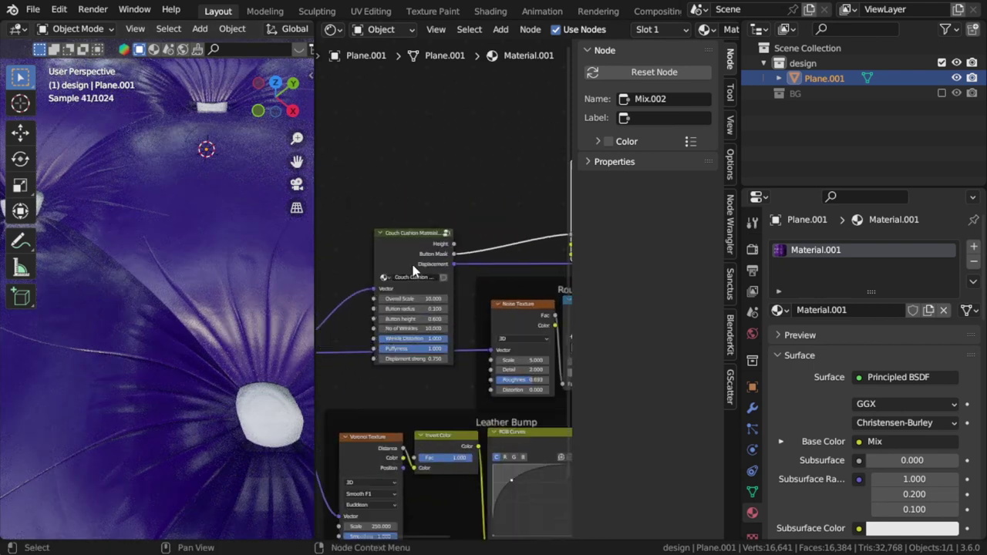
scroll(412, 272, "up", 2)
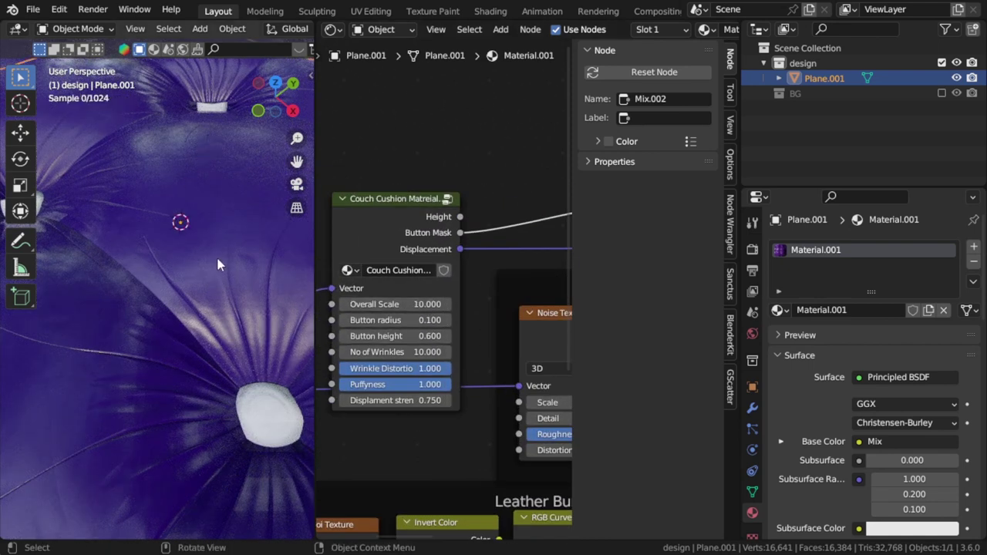
scroll(216, 254, "down", 8)
double_click(413, 304)
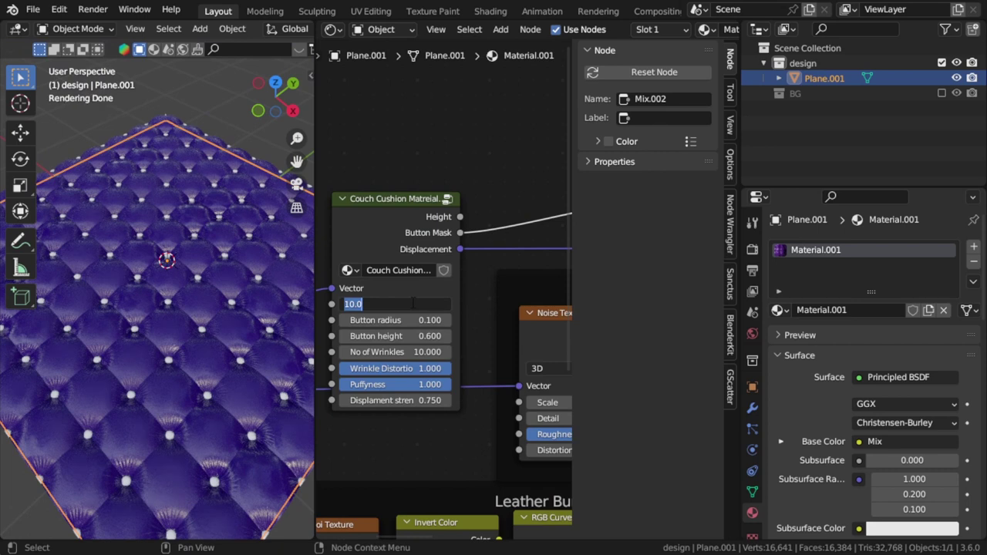
type("14")
key("Return")
scroll(211, 302, "up", 4)
scroll(211, 302, "up", 2)
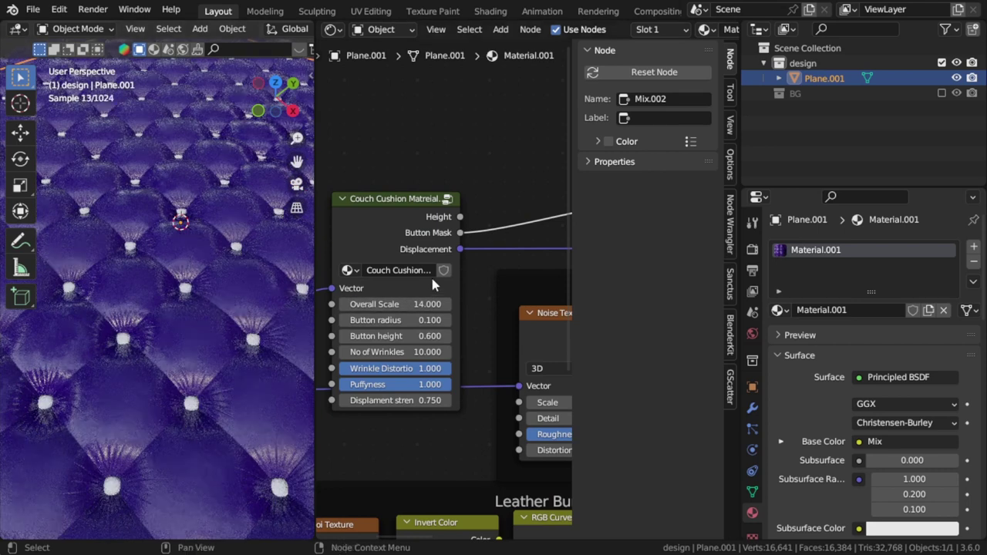
left_click(431, 320)
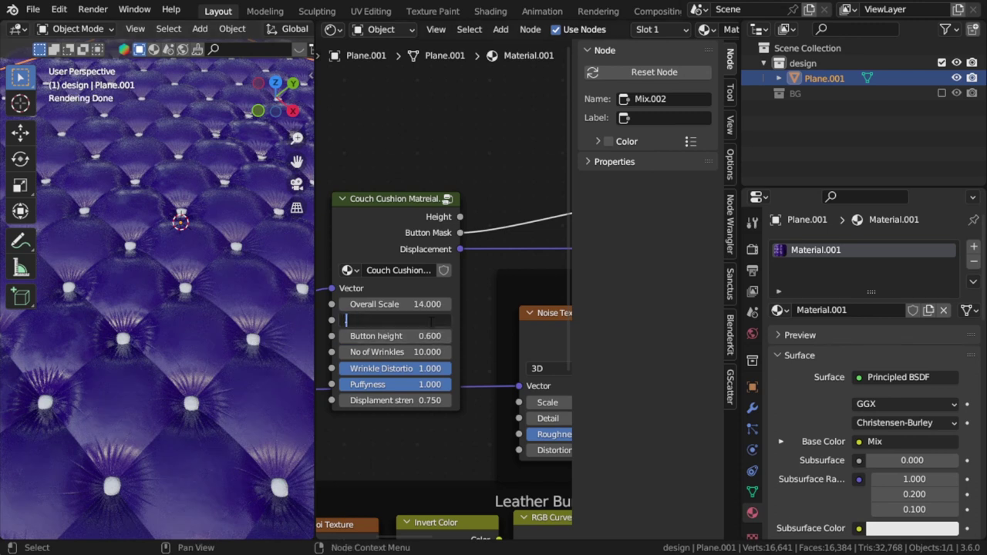
type("0.16")
key("Return")
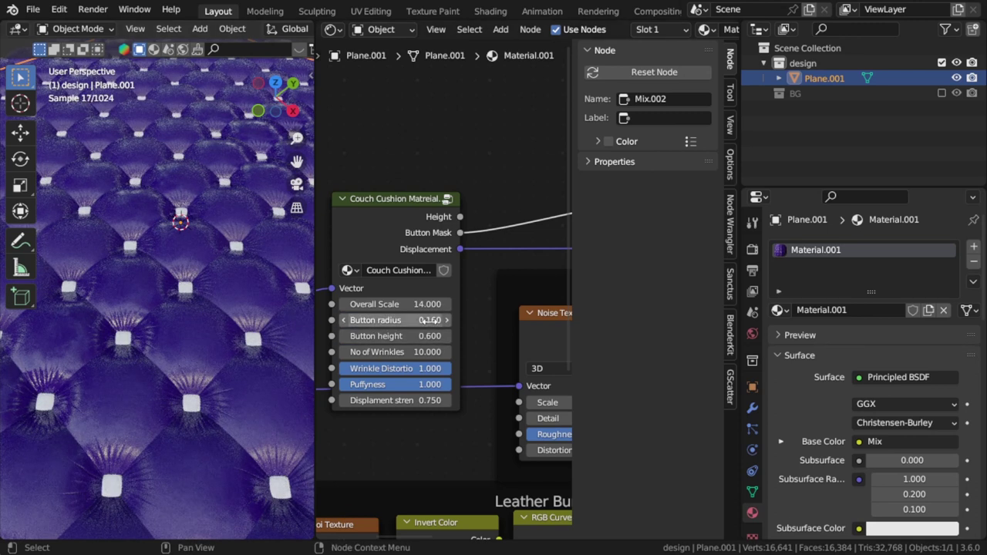
- Set Button height to 0.7, then adjust it to 0.88
left_click(409, 336)
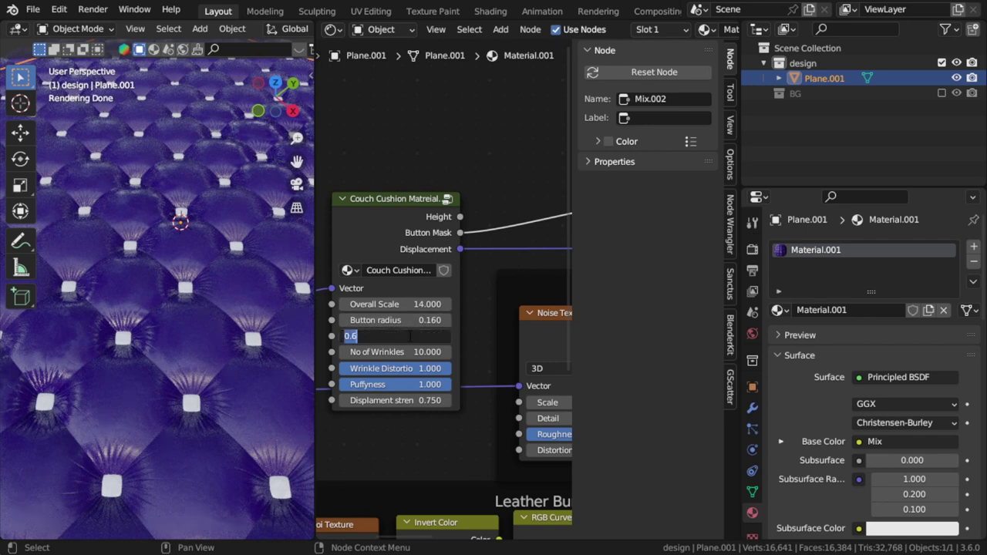
type(".7")
type("0.700")
key("Return")
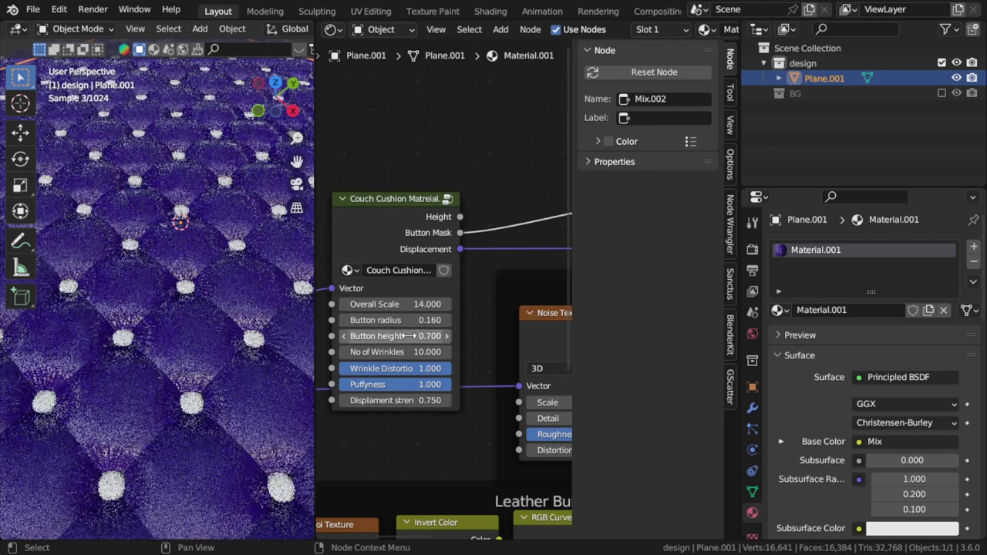
left_click(390, 336)
type(".88")
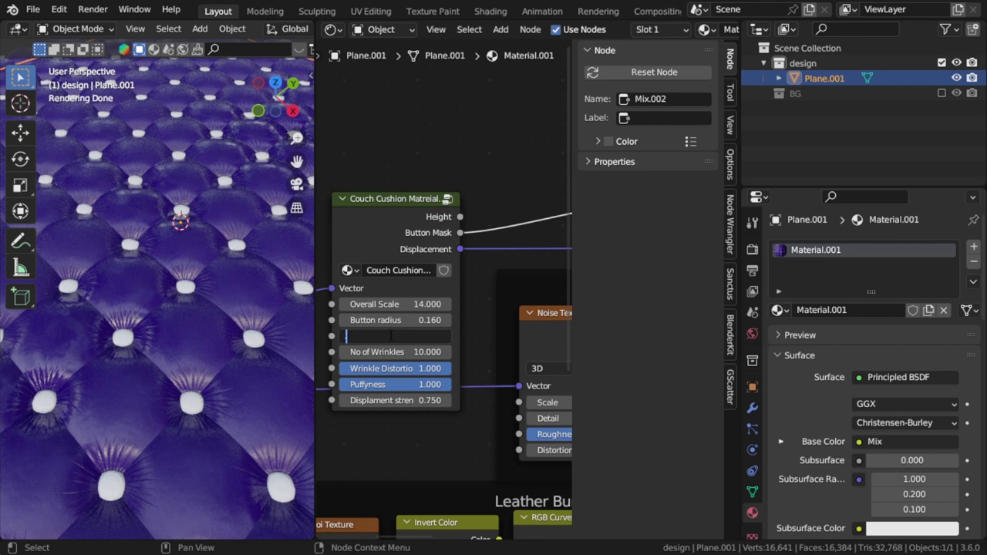
key("Return")
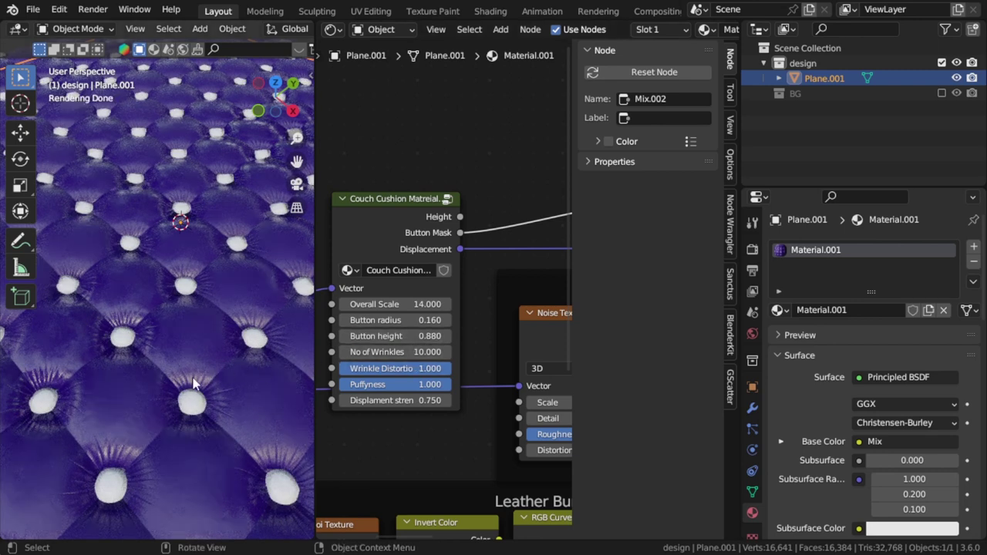
- Try 26 for No of Wrinkles, then settle on 14
left_click(403, 352)
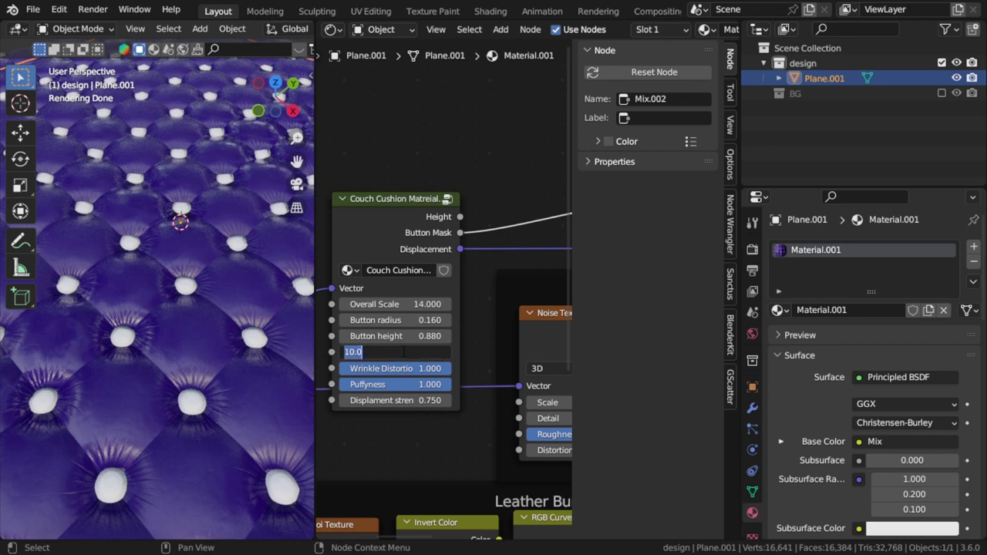
type("2")
key("Return")
left_click(416, 351)
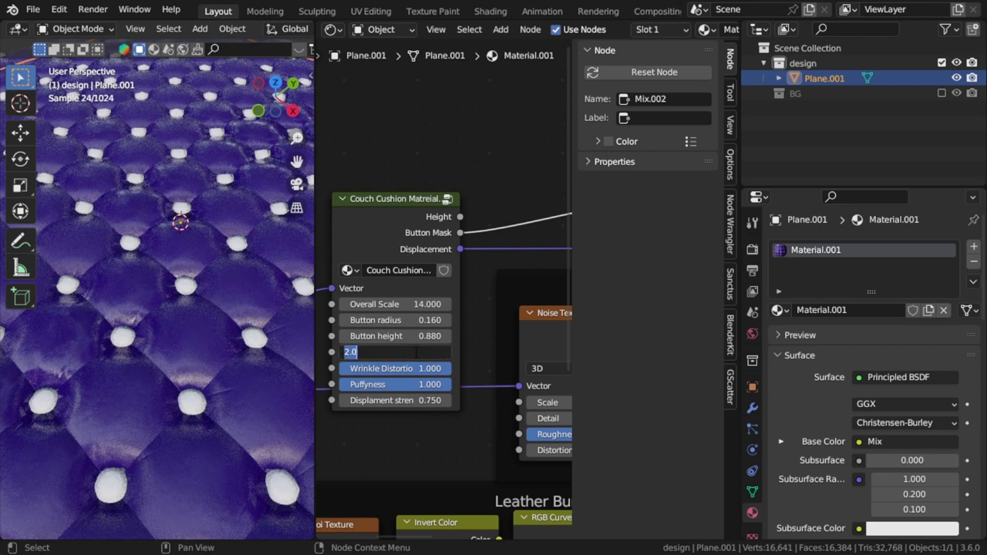
type("26")
key("Return")
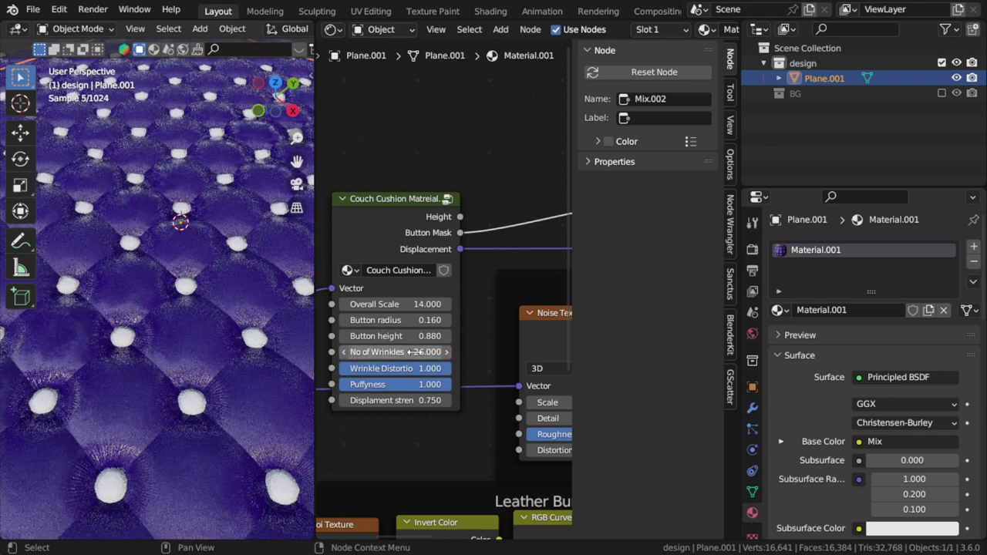
left_click(416, 352)
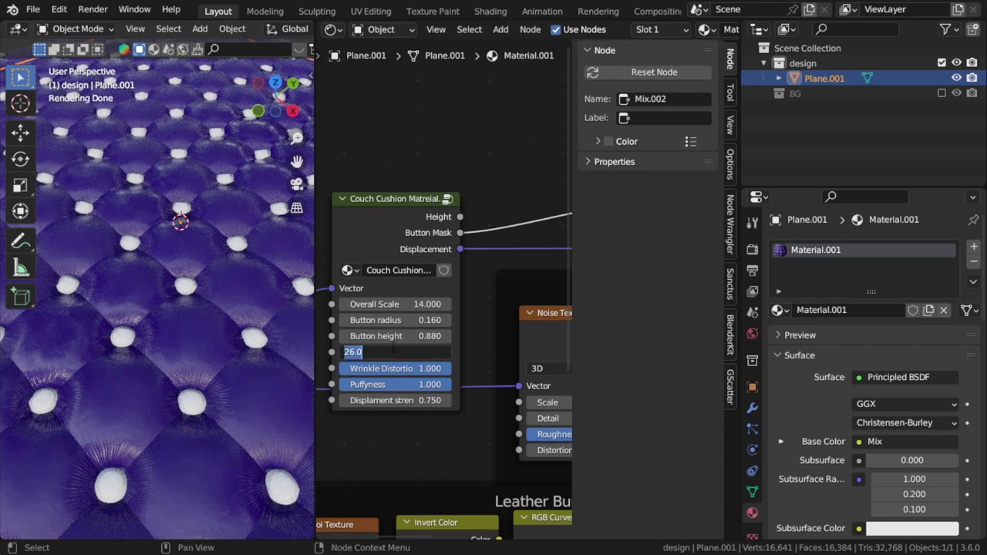
type("14")
key("Return")
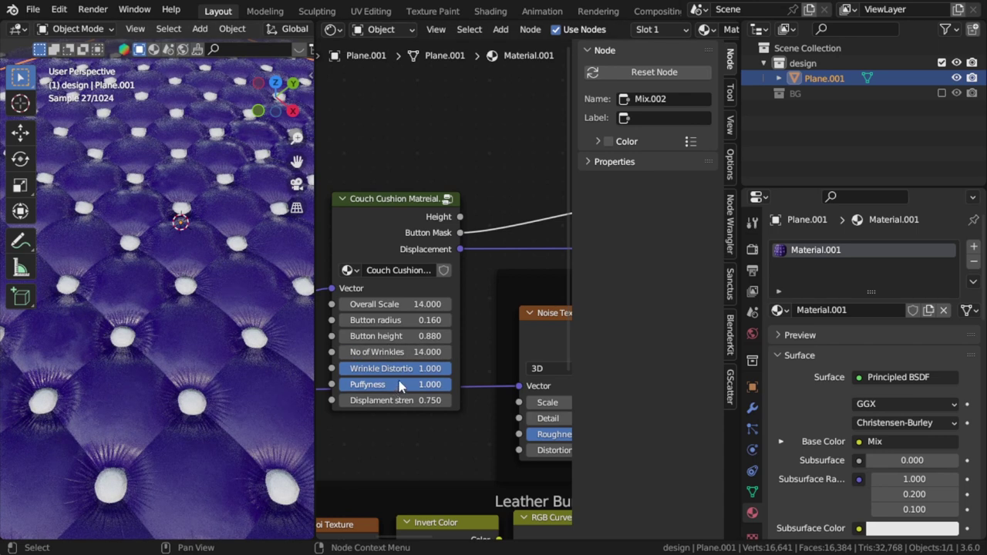
- Test Wrinkle Distortion at 0.755 and 0, then restore it to 1
scroll(191, 386, "up", 2)
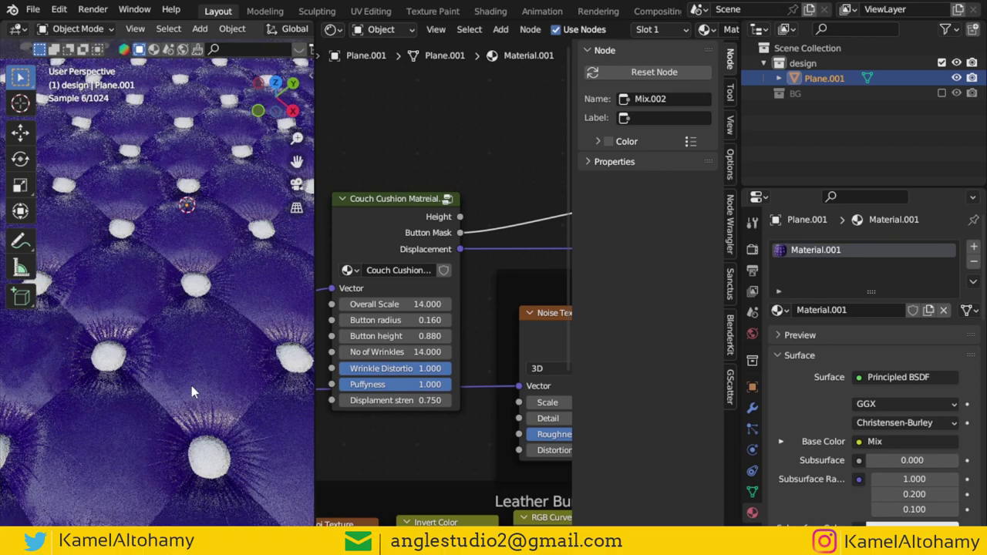
scroll(198, 326, "up", 2)
scroll(180, 337, "up", 1)
scroll(182, 320, "down", 1)
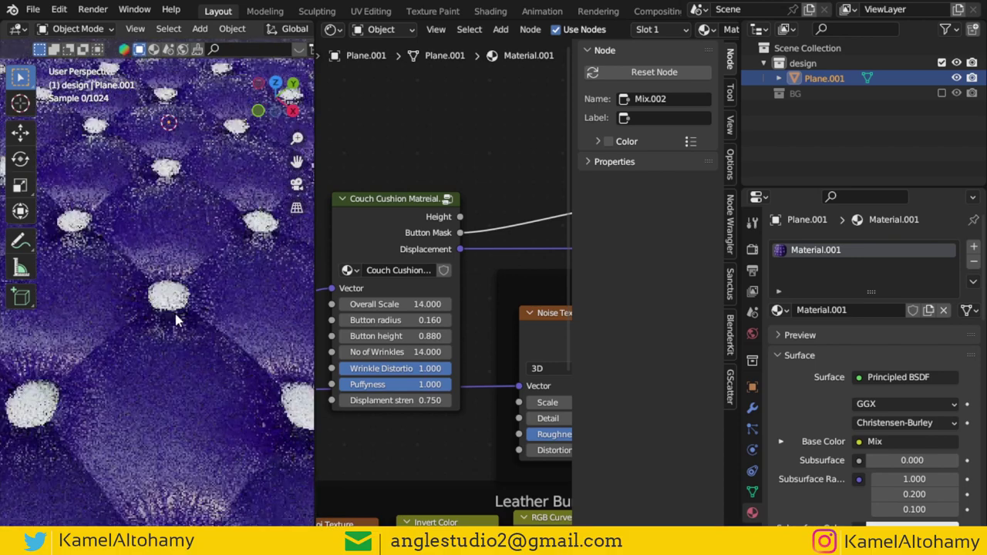
double_click(393, 368)
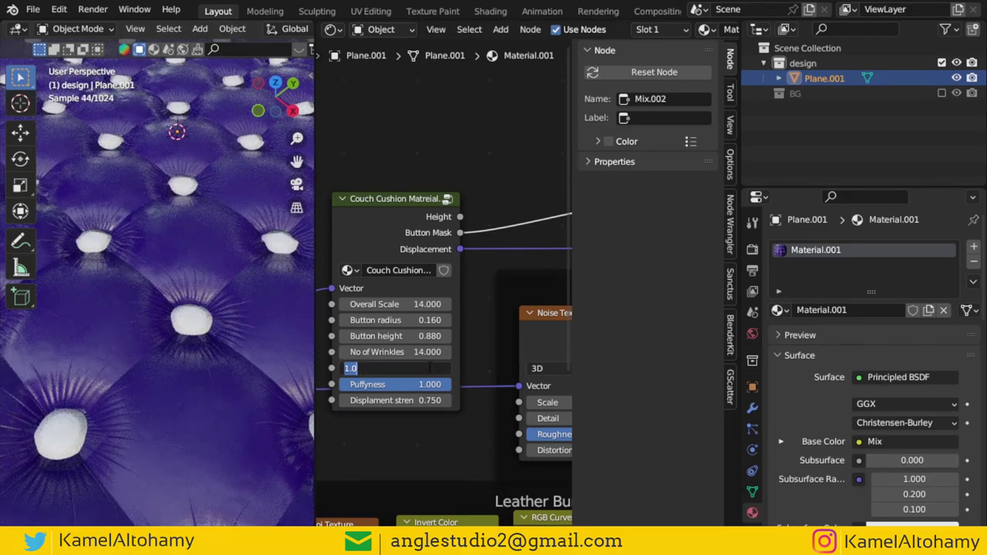
type("0.755")
key("Return")
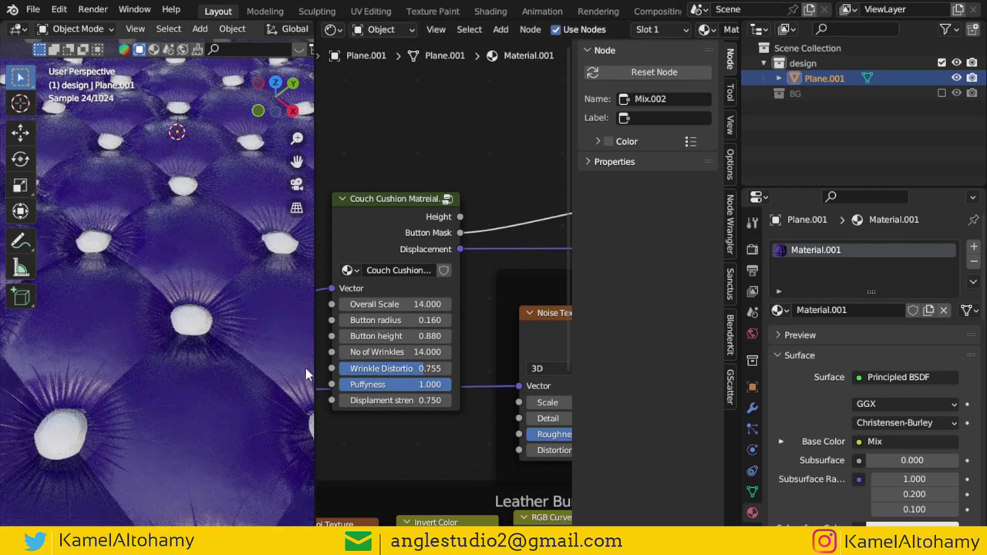
left_click_drag(401, 368, 363, 372)
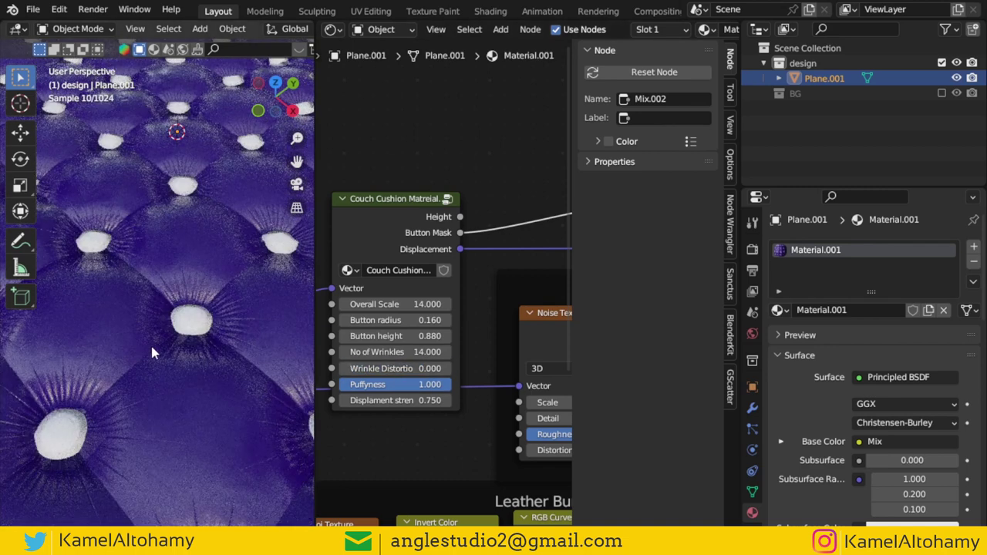
key("BackSpace")
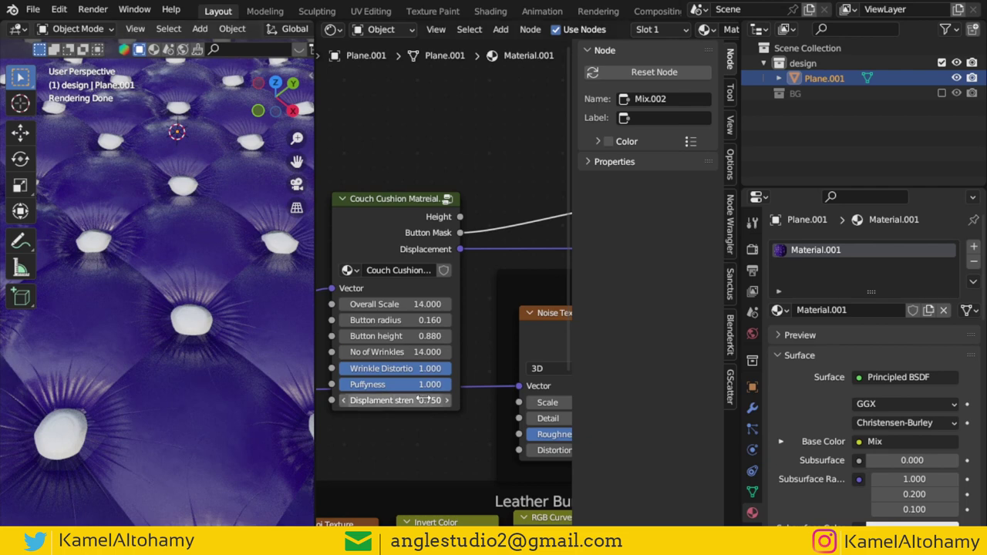
- Try Puffyness at about 0.816 and 0.540, then reset it to 1
left_click_drag(432, 384, 411, 384)
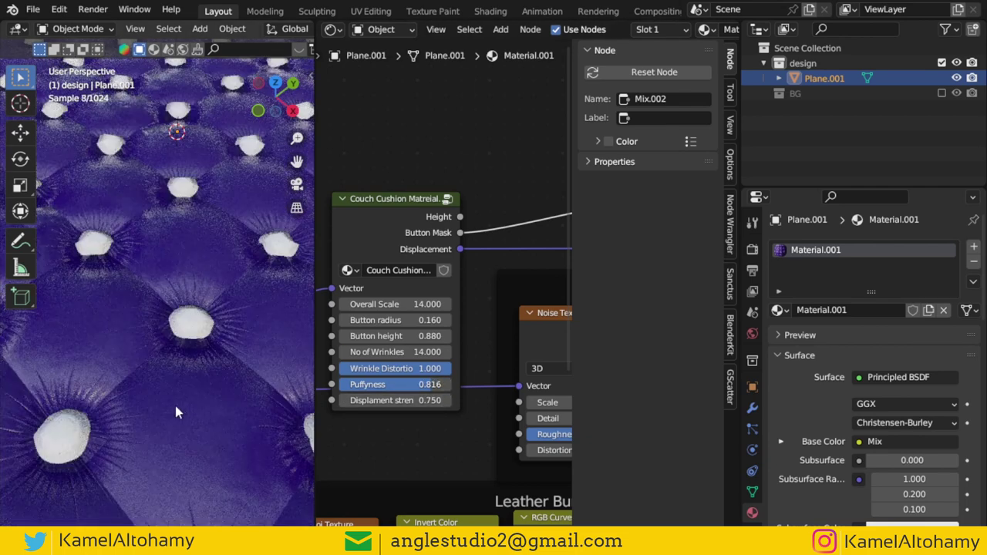
left_click_drag(432, 384, 401, 384)
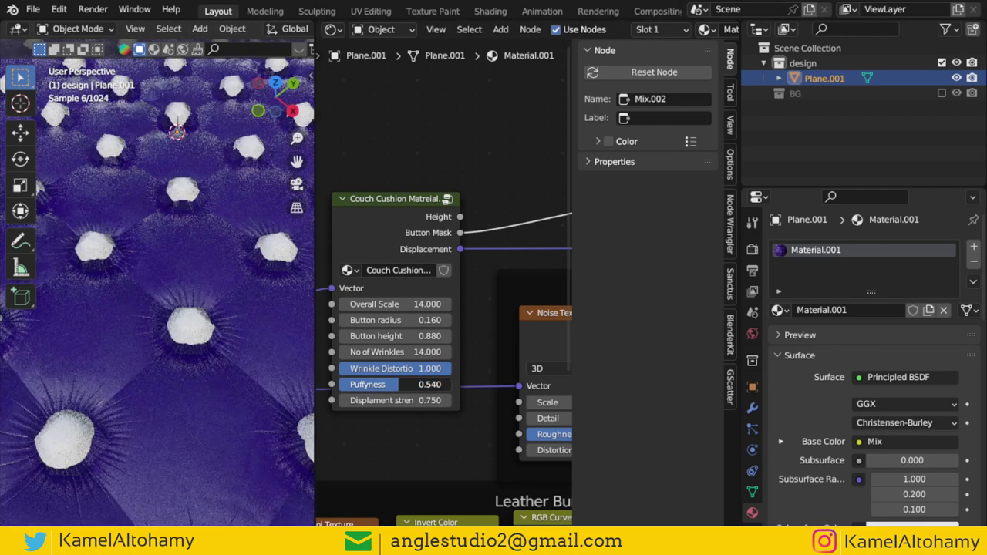
scroll(254, 389, "down", 3)
middle_click_drag(236, 250, 296, 289)
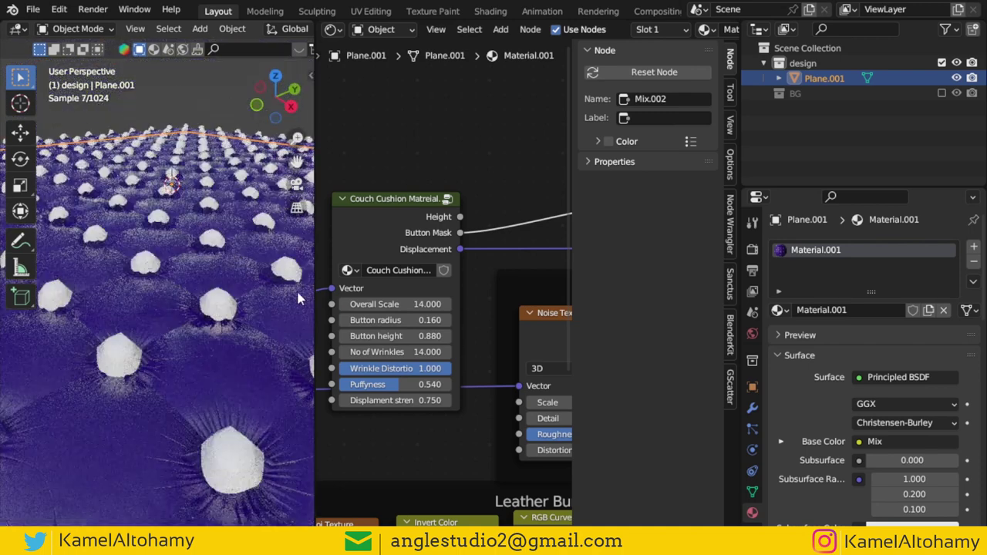
left_click(405, 384)
type("1")
key("Return")
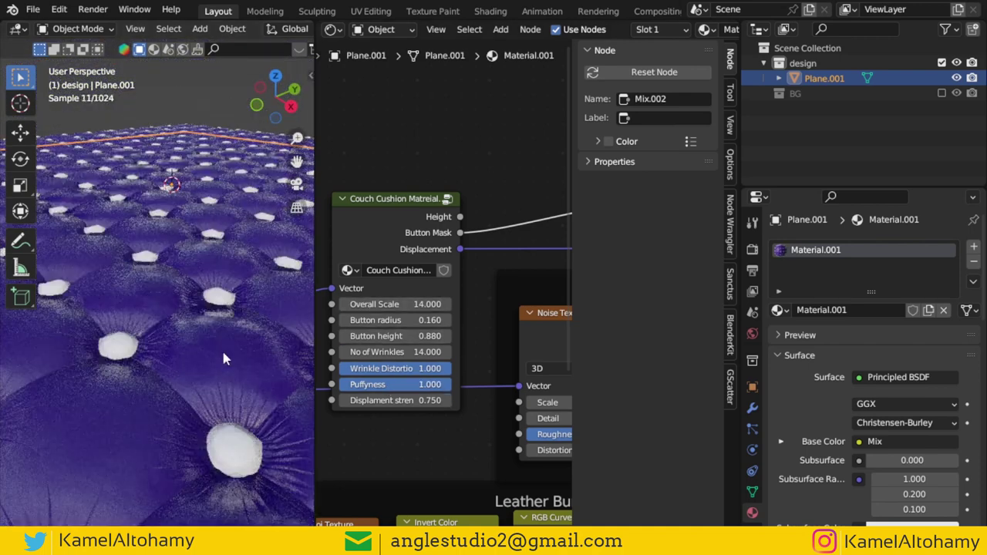
- Set Displacment strength to 0.2, then to 0.5
left_click(395, 400)
type("0.2")
key("Return")
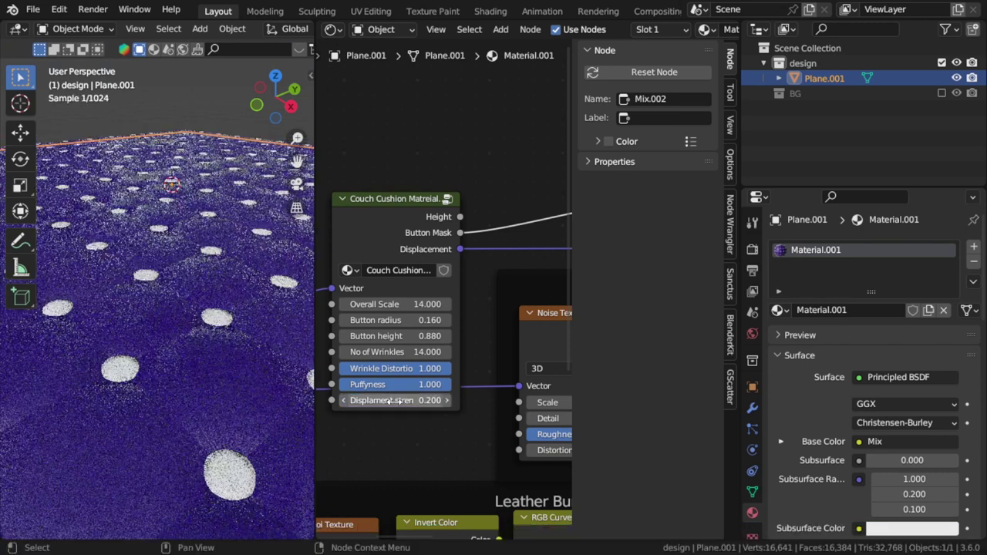
left_click(388, 401)
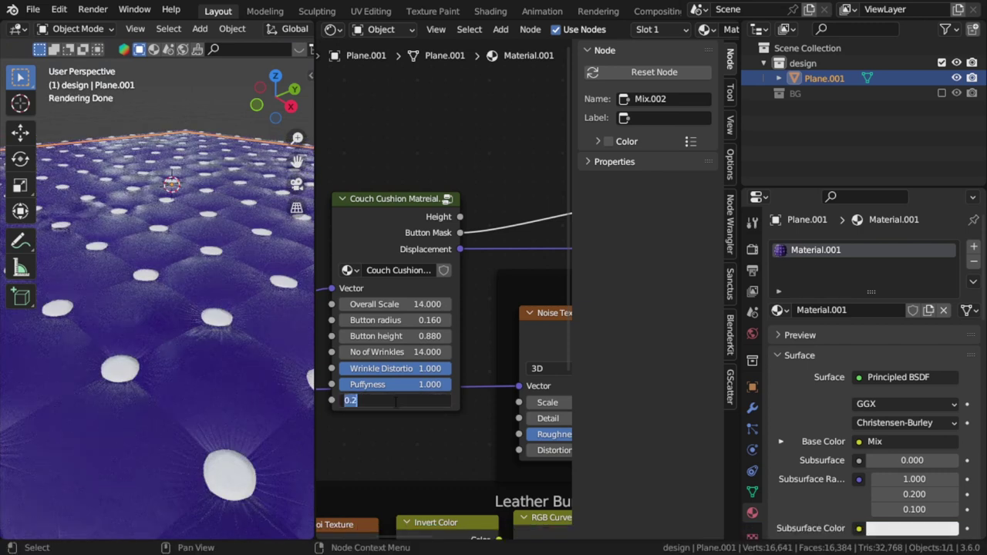
type(".5")
type("0.500")
key("Return")
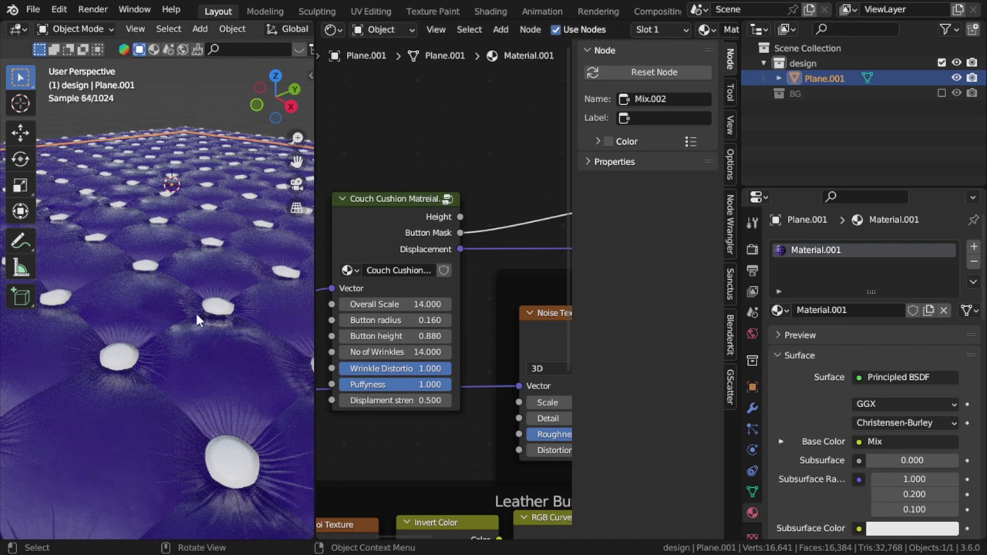
scroll(205, 318, "down", 2)
- Select the cushion plane and, in Edit Mode top view, box-select its middle band of faces
middle_click_drag(206, 322, 229, 390)
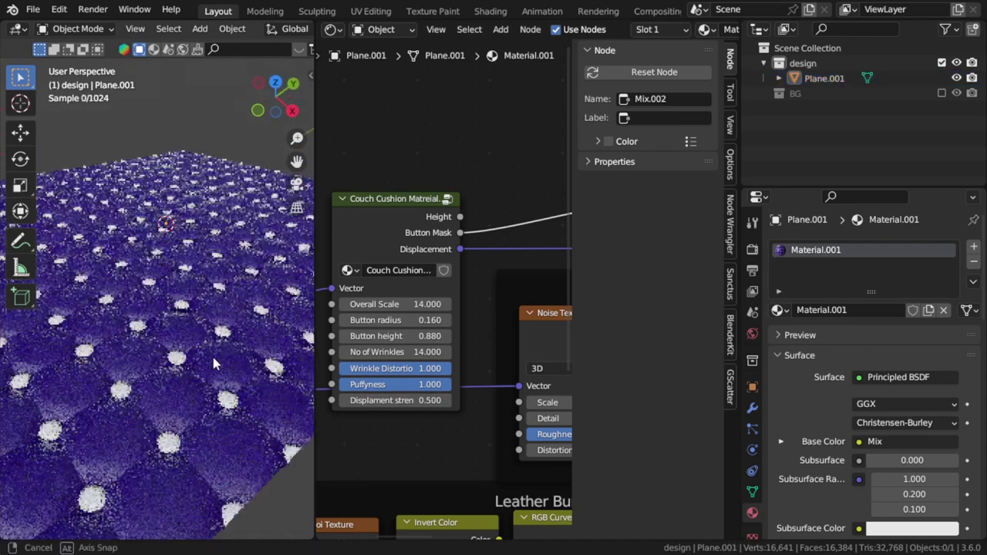
scroll(498, 147, "down", 1)
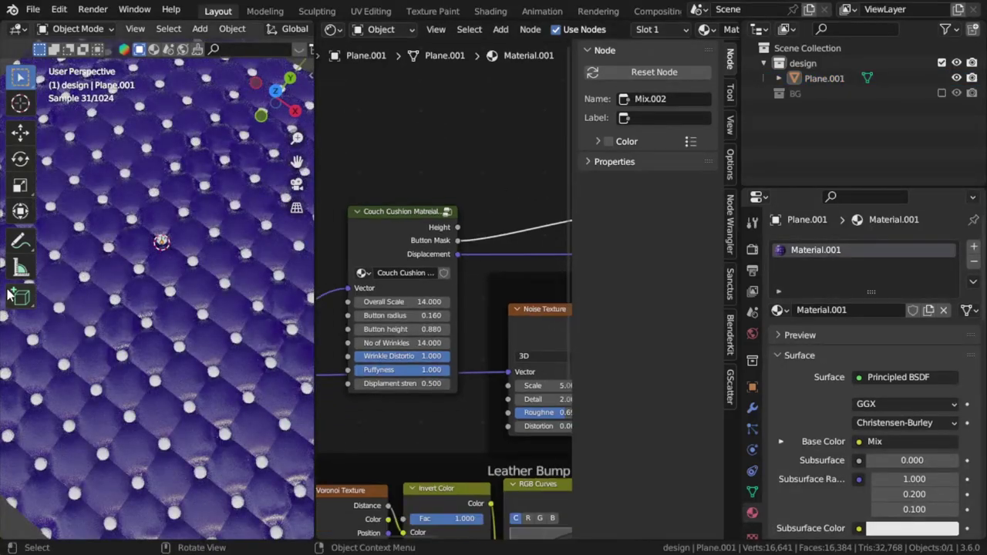
scroll(148, 321, "down", 3)
middle_click_drag(148, 321, 205, 286)
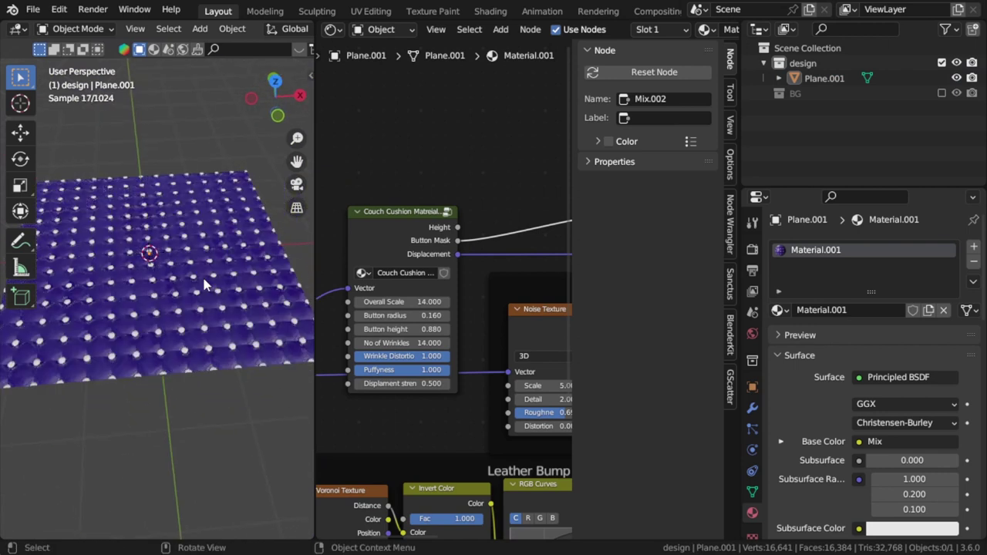
left_click(205, 285)
key("Tab")
key("KP_7")
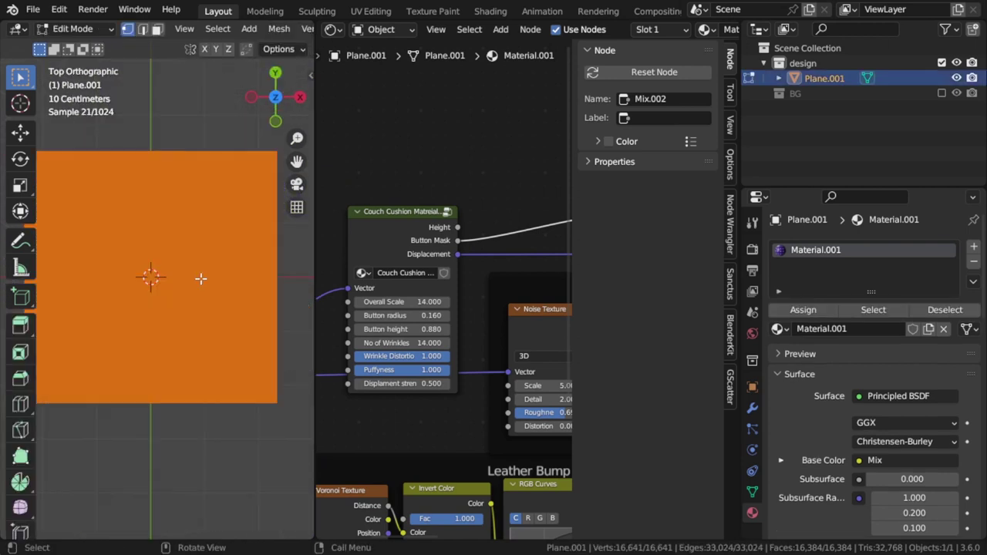
key("alt+a")
left_click_drag(282, 273, 51, 328)
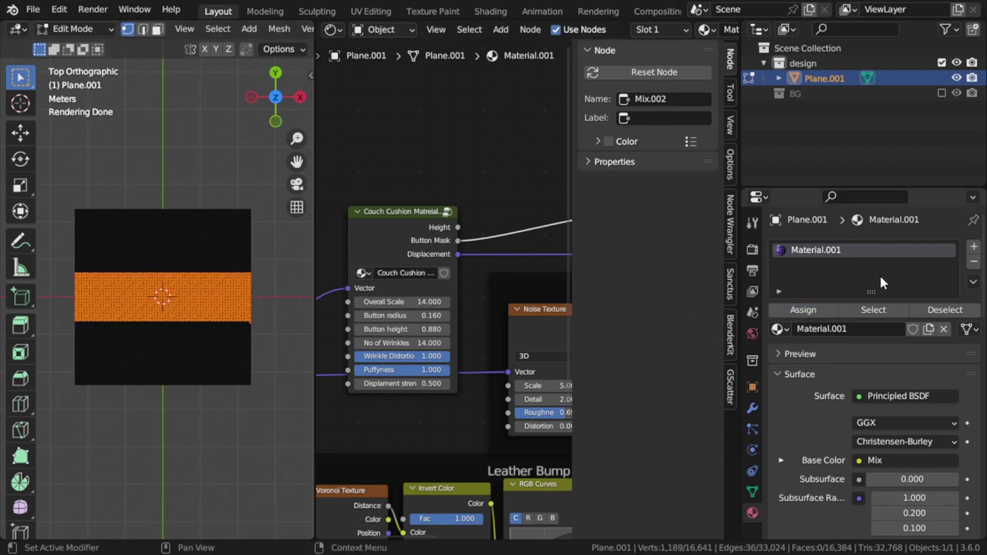
- Add a second slot and assign a new white Material.002 to the inverted outer faces
left_click(973, 246)
key("ctrl+i")
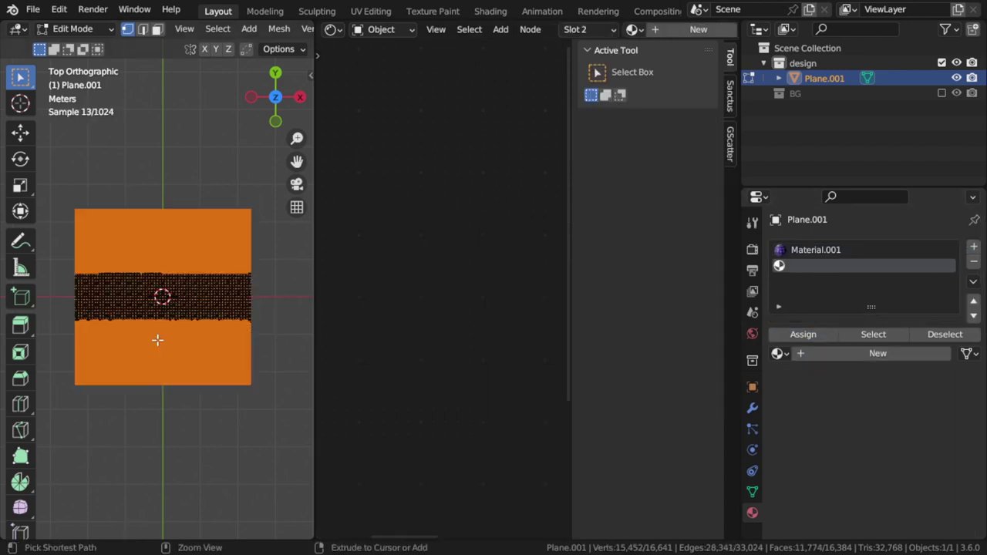
left_click(845, 355)
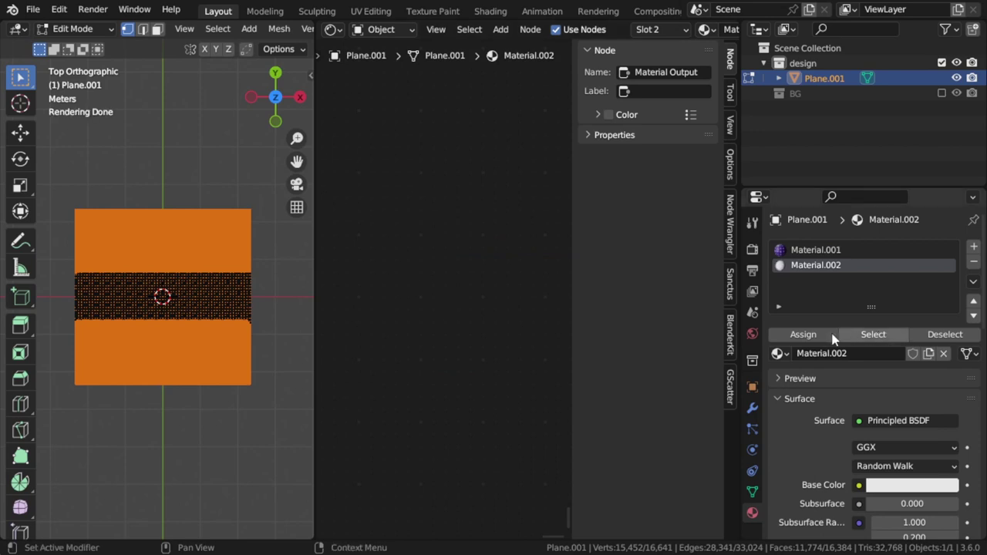
left_click(802, 335)
- Leave rendered shading, orbit to a perspective view, and return to Object Mode
key("z")
left_click(243, 335)
middle_click_drag(243, 334, 243, 231)
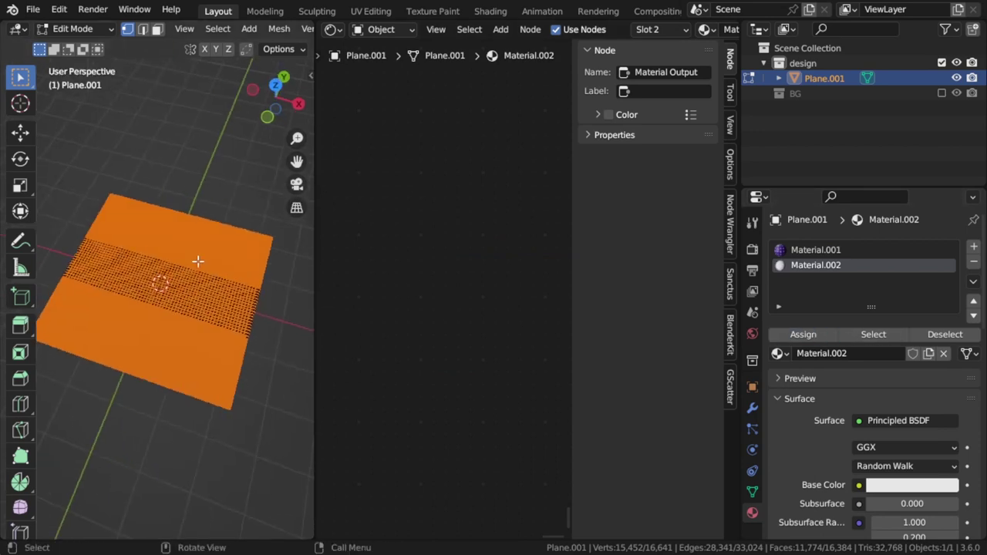
key("Tab")
scroll(244, 198, "up", 4)
scroll(268, 31, "down", 5)
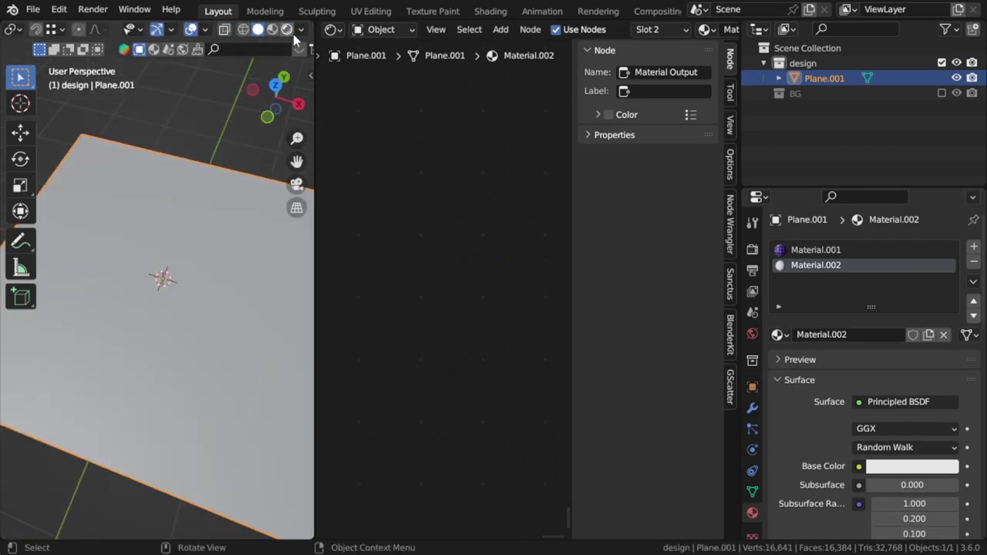
- Switch to Rendered shading and orbit to inspect the purple tufted strip between white areas
left_click(287, 29)
scroll(213, 259, "down", 3)
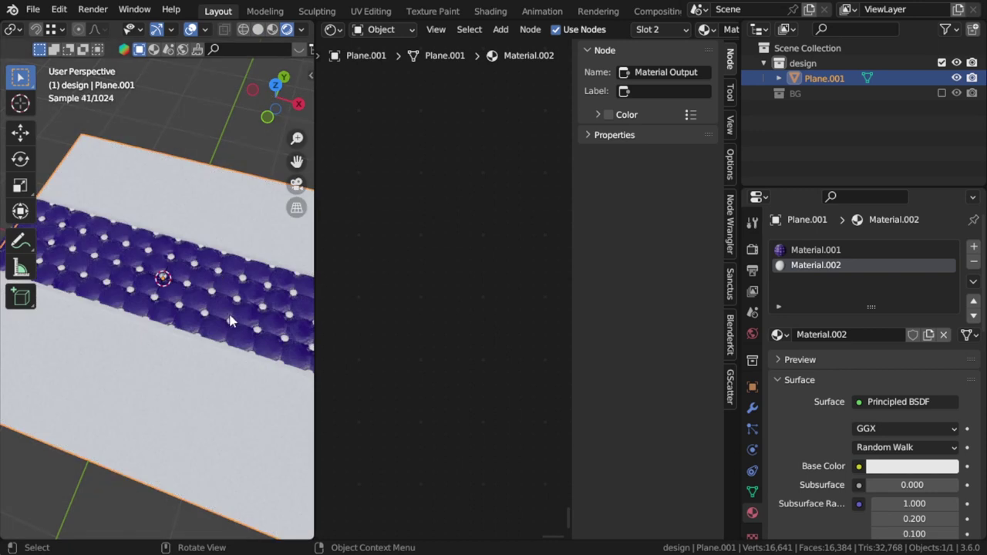
mouse_move(193, 270)
middle_mouse_down()
mouse_move(167, 290)
mouse_move(182, 292)
middle_mouse_up()
scroll(171, 298, "up", 3)
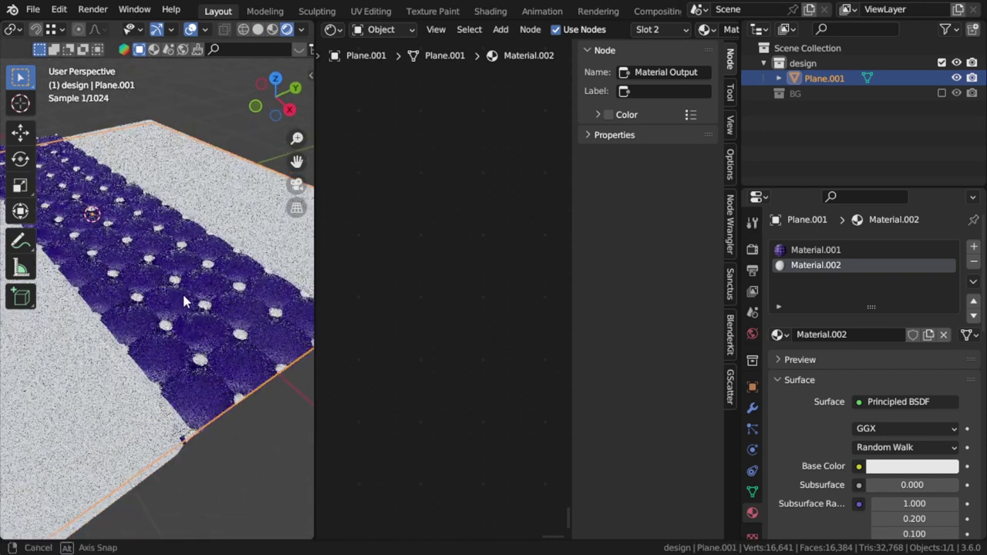
scroll(174, 295, "up", 2)
scroll(171, 297, "down", 2)
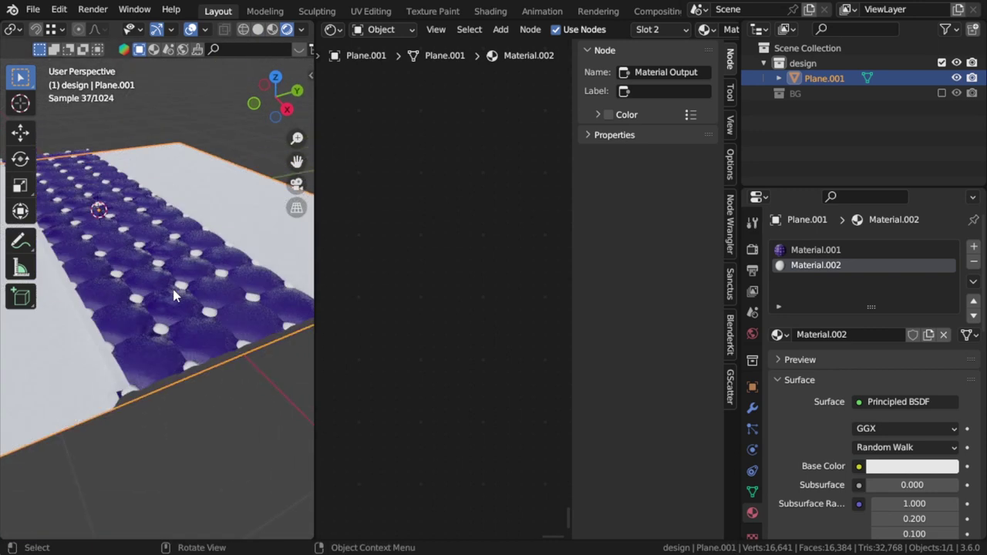
mouse_move(167, 300)
middle_mouse_down()
mouse_move(235, 309)
mouse_move(209, 345)
mouse_move(304, 333)
middle_mouse_up()
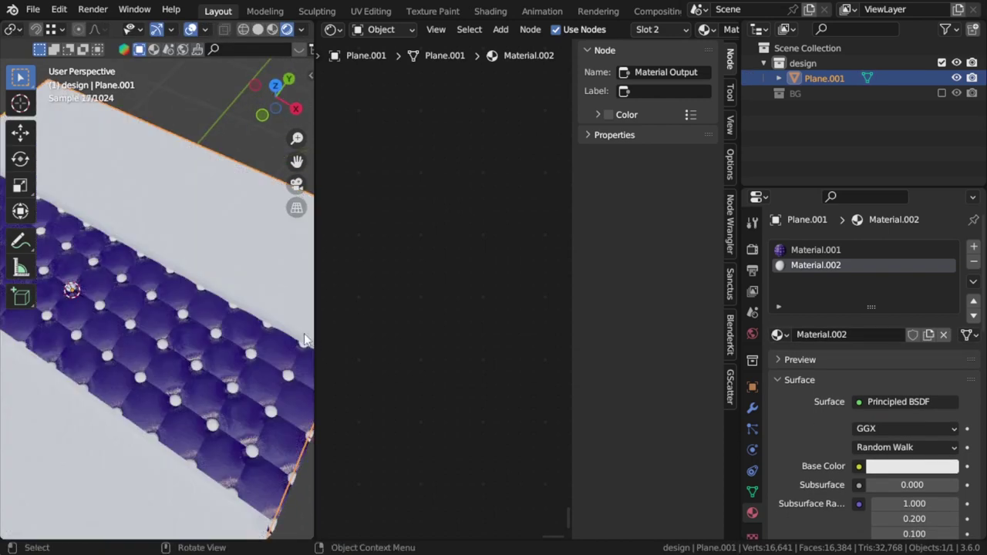
left_click_drag(314, 337, 476, 333)
scroll(283, 330, "down", 5)
mouse_move(254, 319)
middle_mouse_down()
mouse_move(425, 328)
mouse_move(384, 272)
mouse_move(403, 376)
mouse_move(291, 300)
middle_mouse_up()
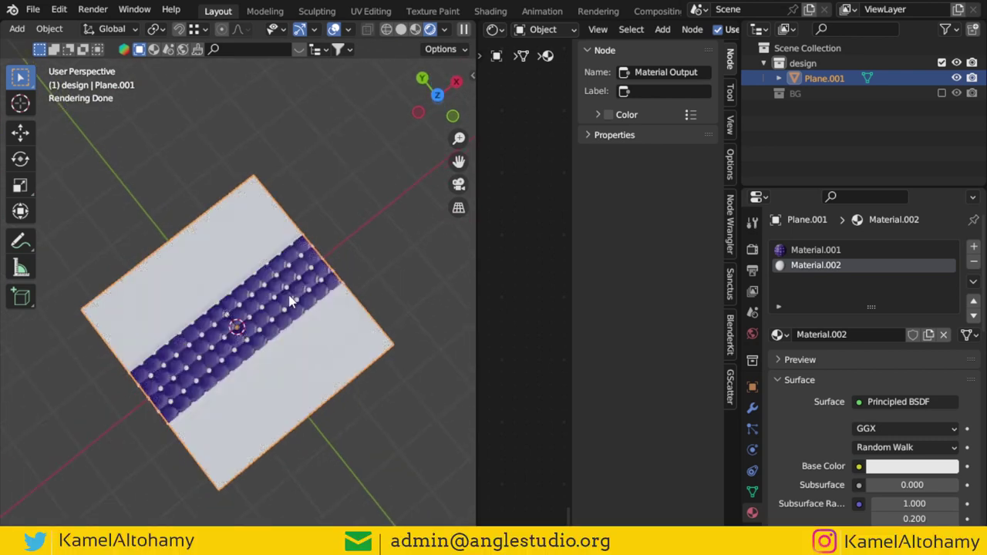